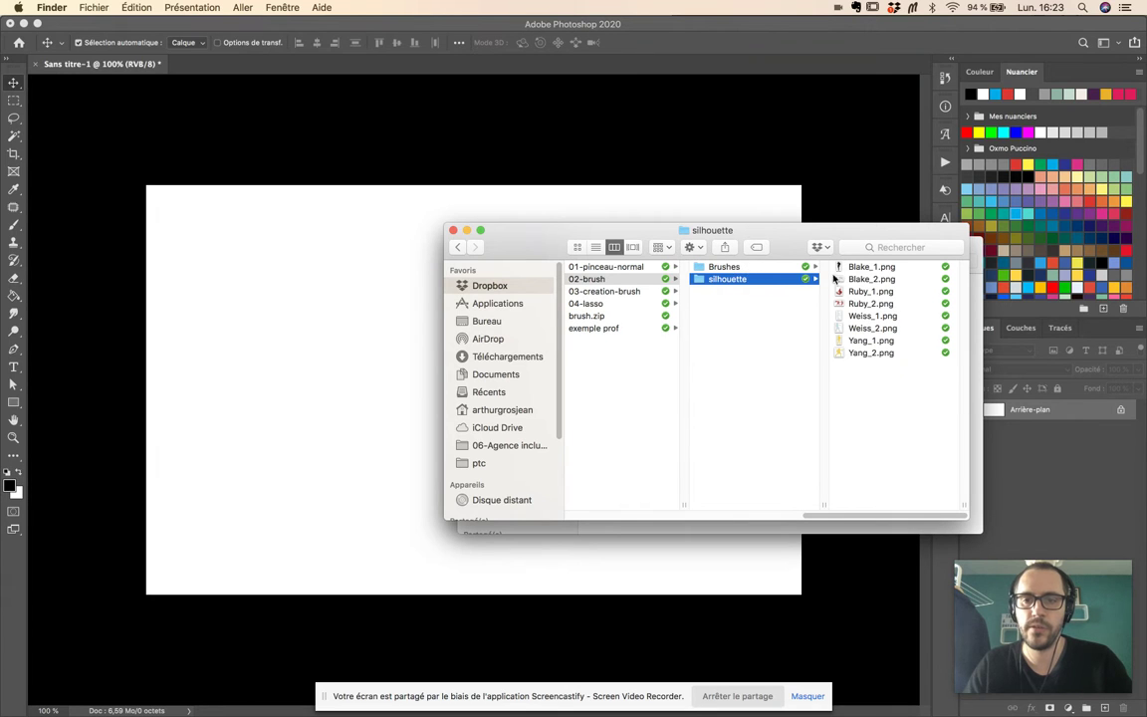
Preview the silhouette images and place Blake_2.png into the blank document at 100% scale.
left_click(848, 280)
left_click(753, 291)
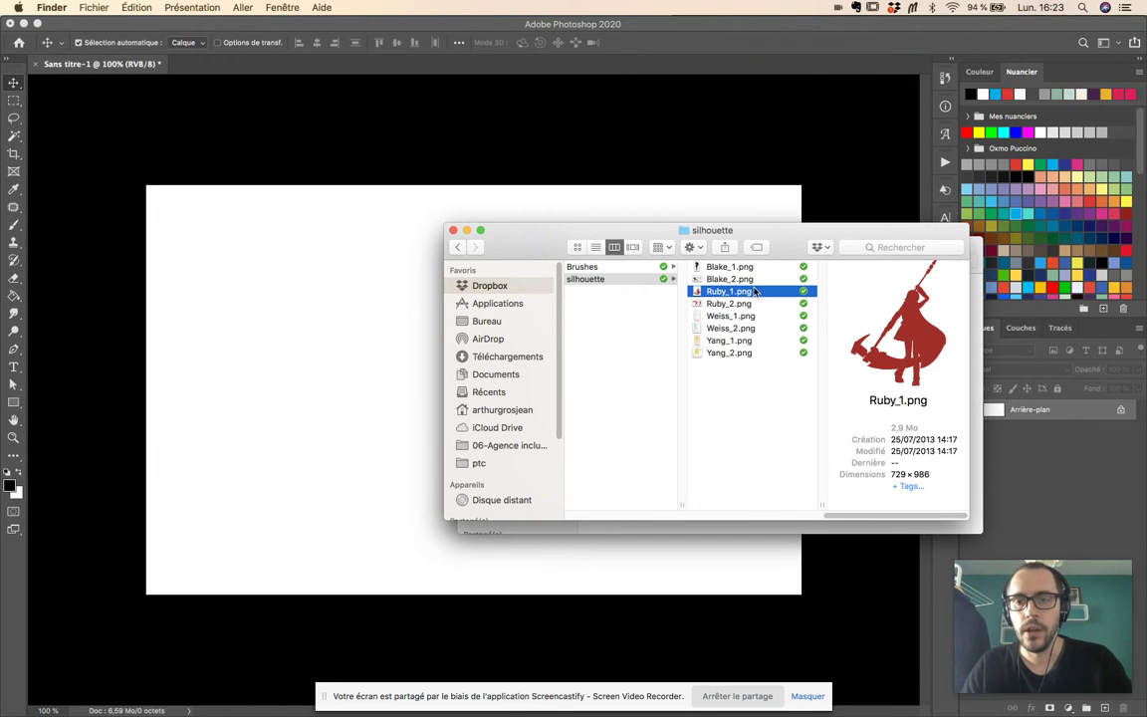
left_click(759, 303)
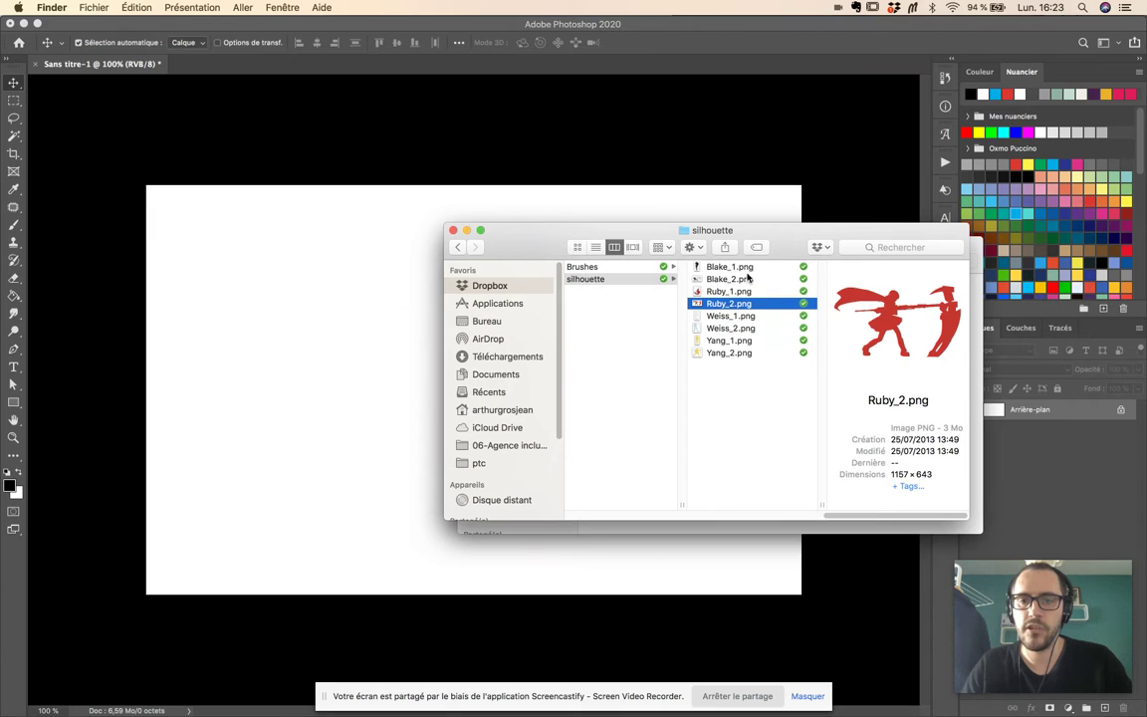
left_click(752, 280)
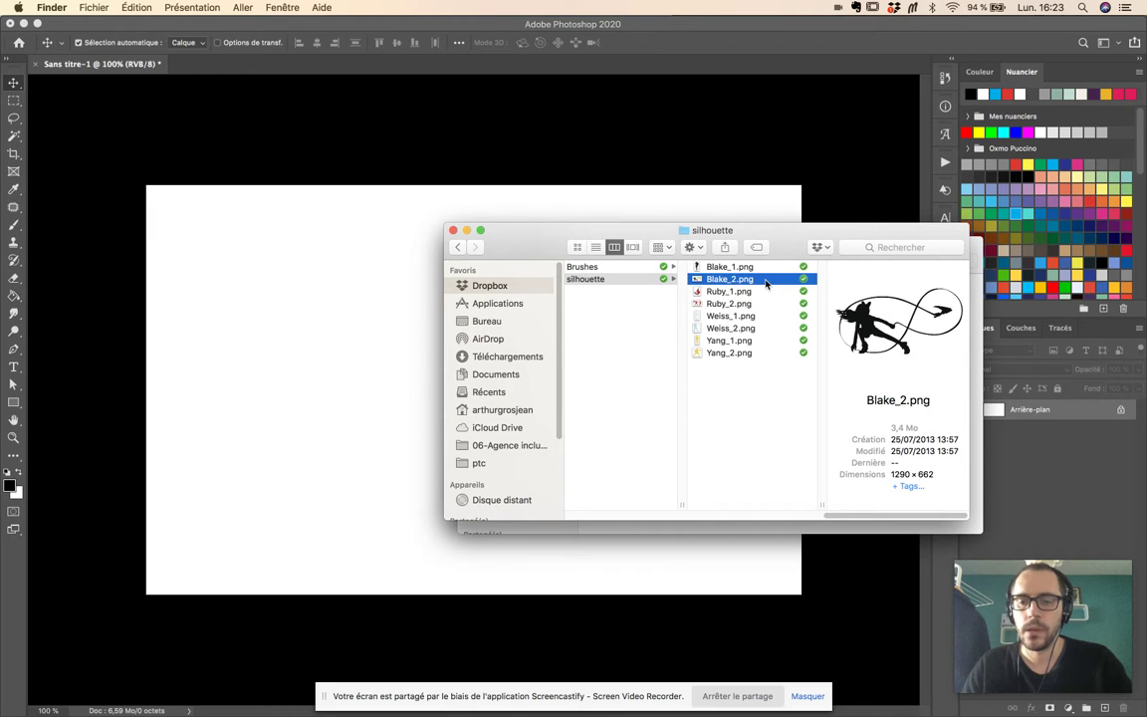
left_click_drag(728, 284, 409, 287)
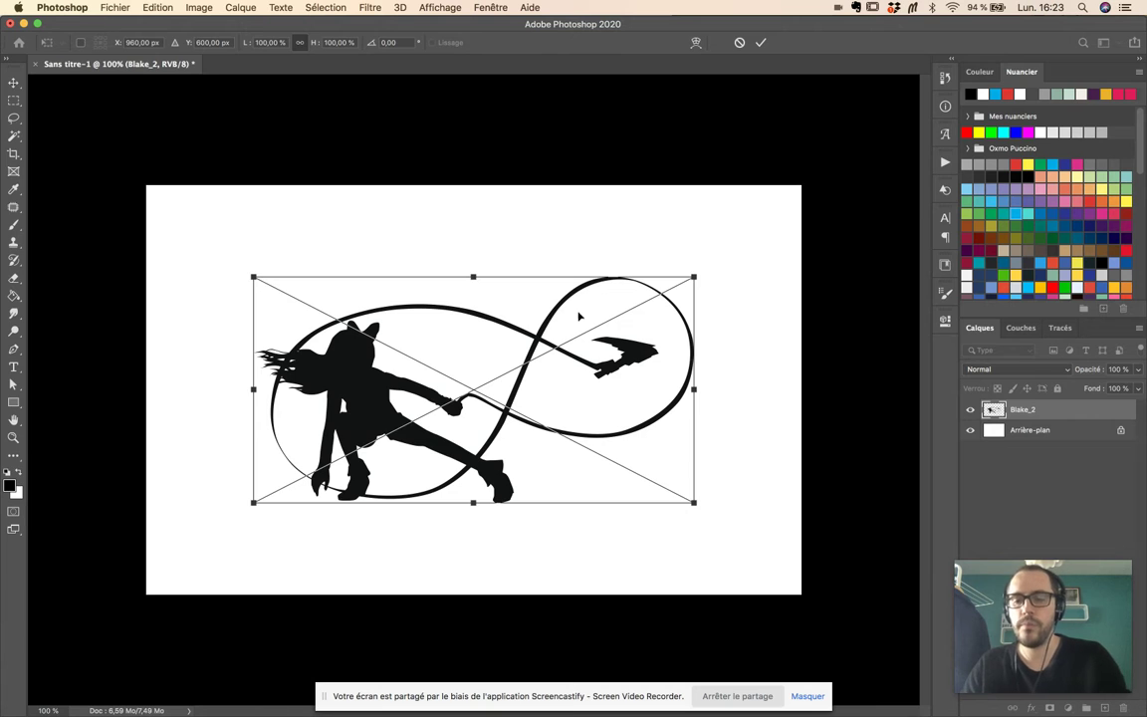
key("Return")
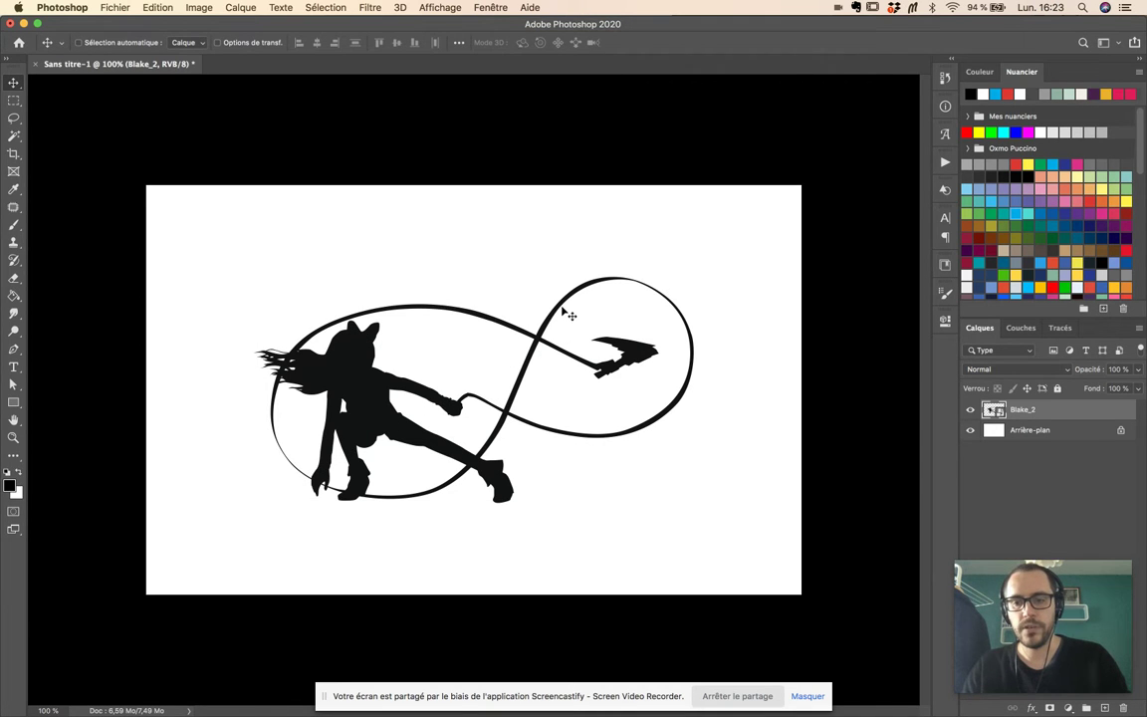
Close the untitled document without saving and create a new white 1920 × 1200 pixel document at 72 pixels per inch.
key("super+q")
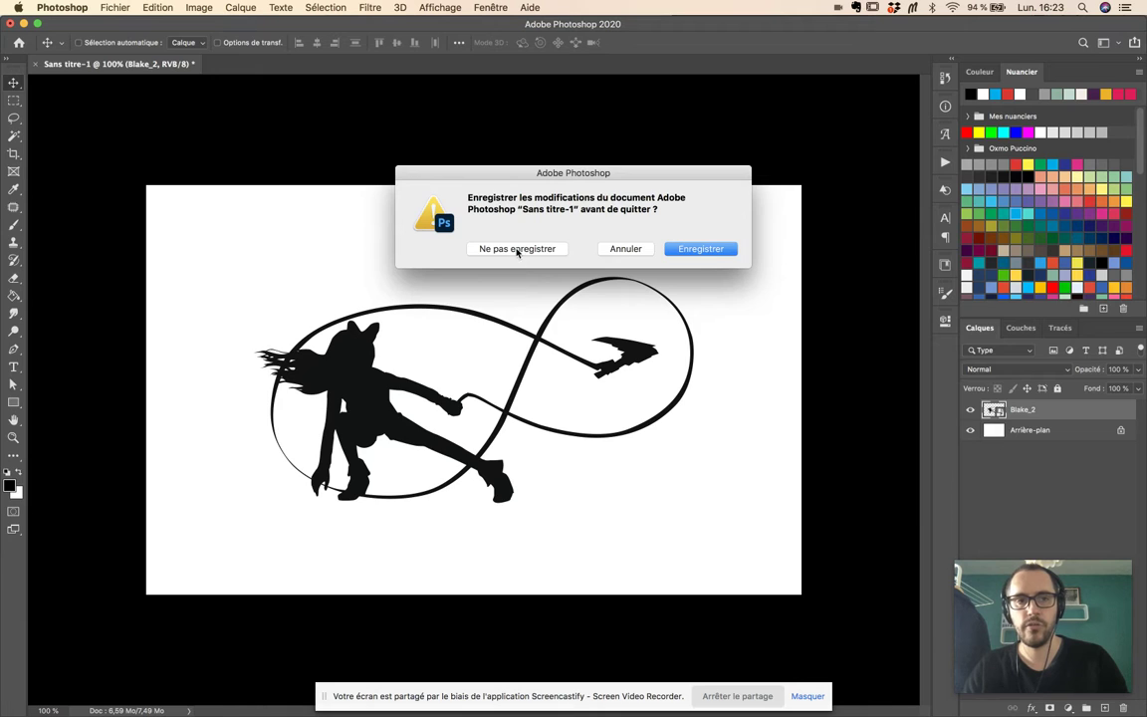
left_click(517, 249)
left_click(118, 8)
left_click(130, 24)
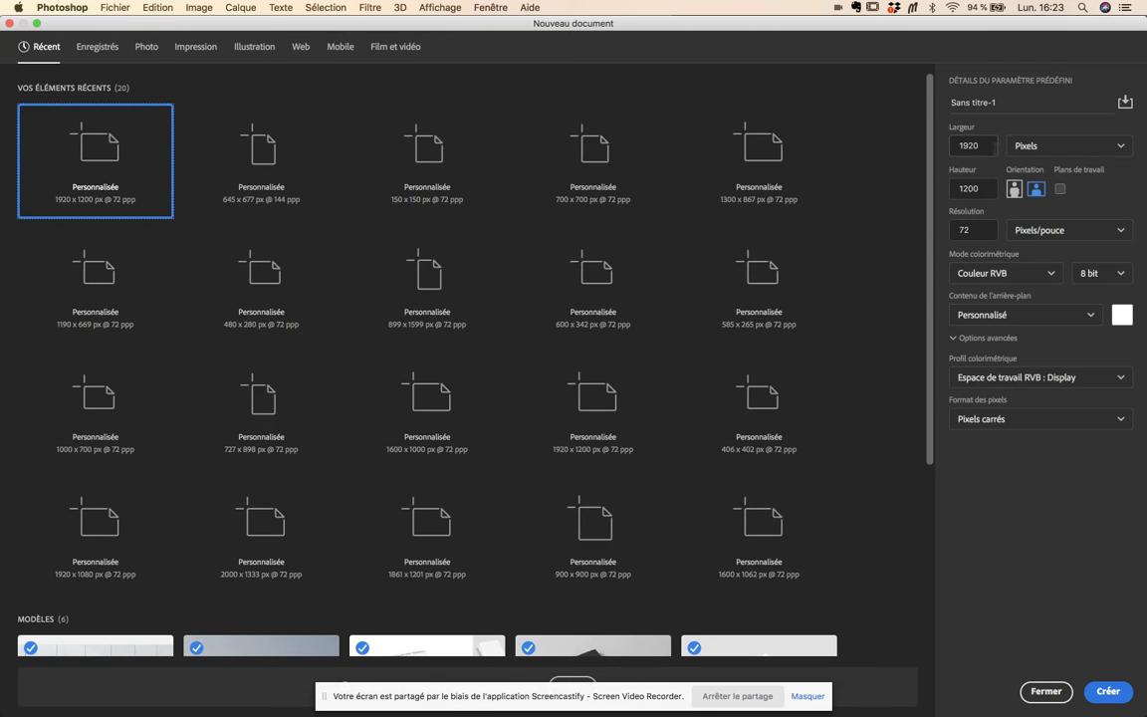
left_click(1036, 145)
left_click(1043, 177)
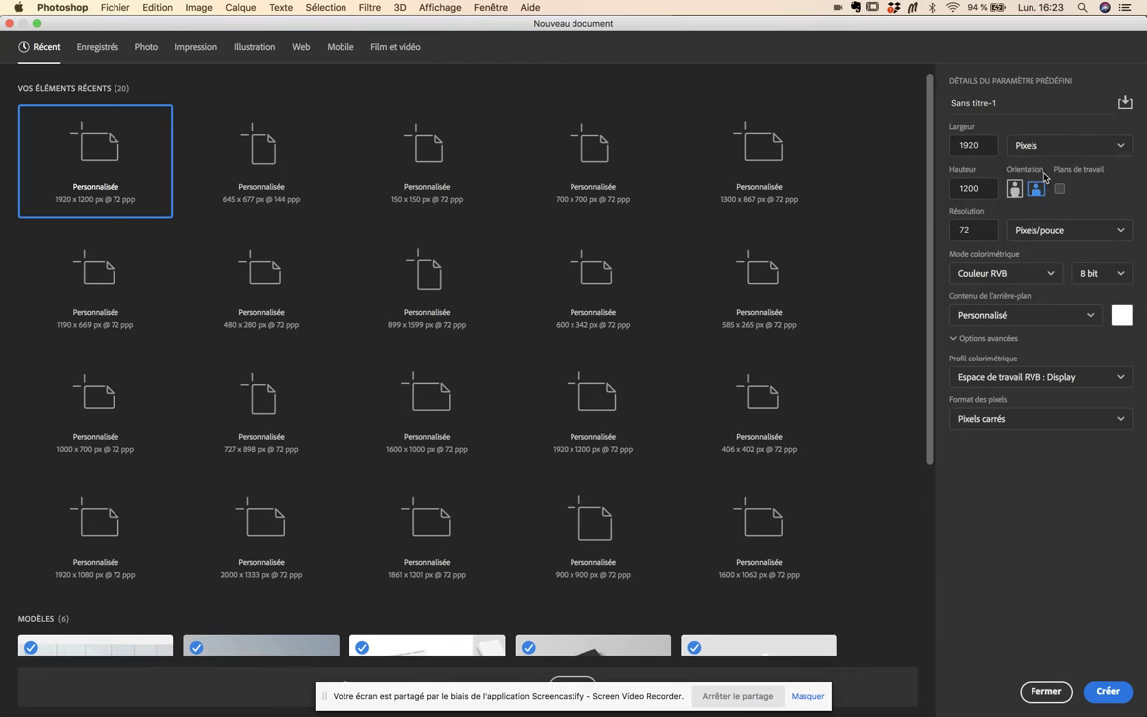
left_click(961, 145)
double_click(958, 145)
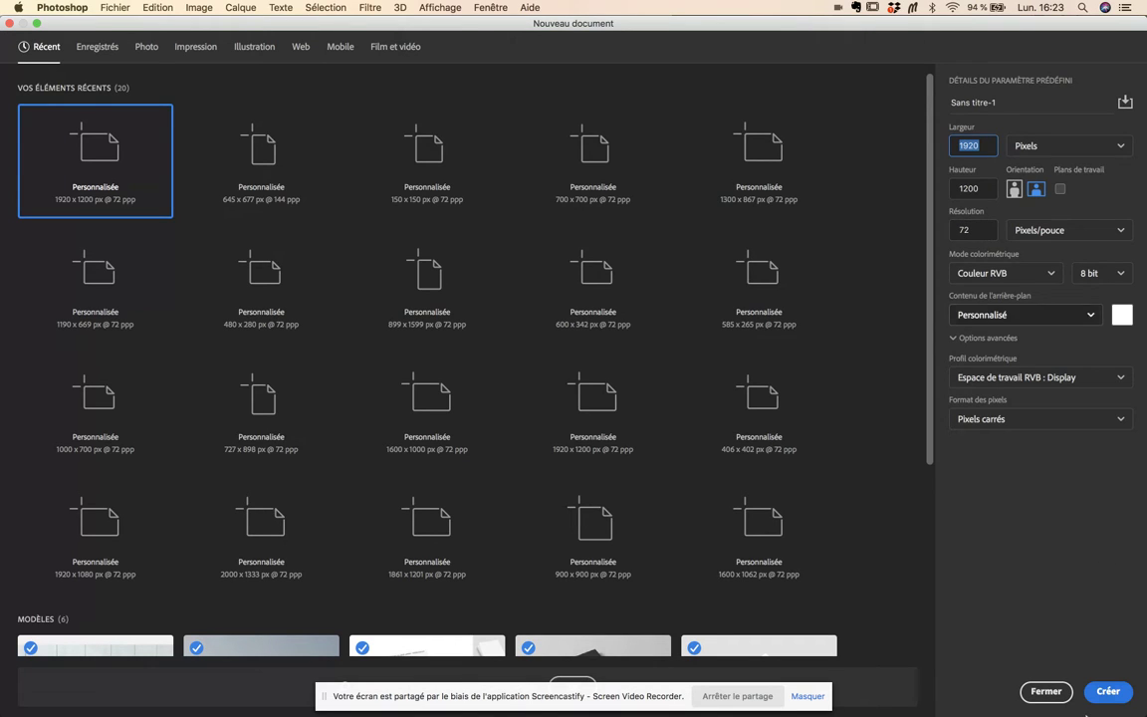
left_click(1045, 691)
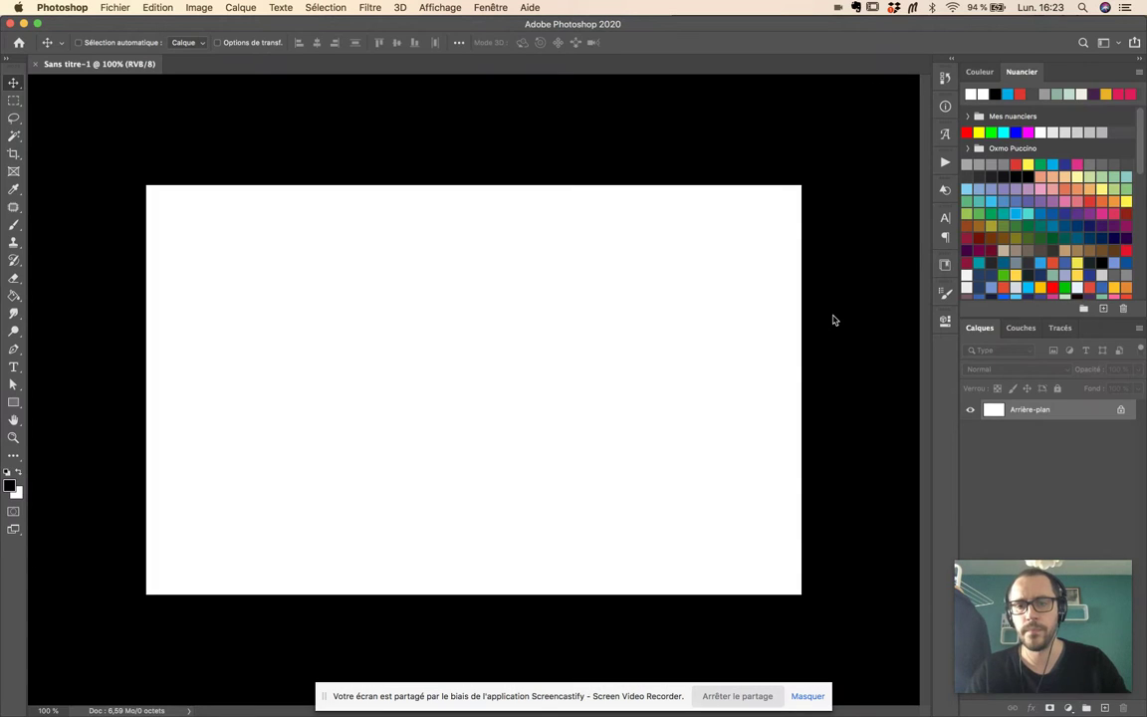
Open Blake_2.png from the silhouette folder as its own document, discarding the embedded colour profile.
key("super+Tab")
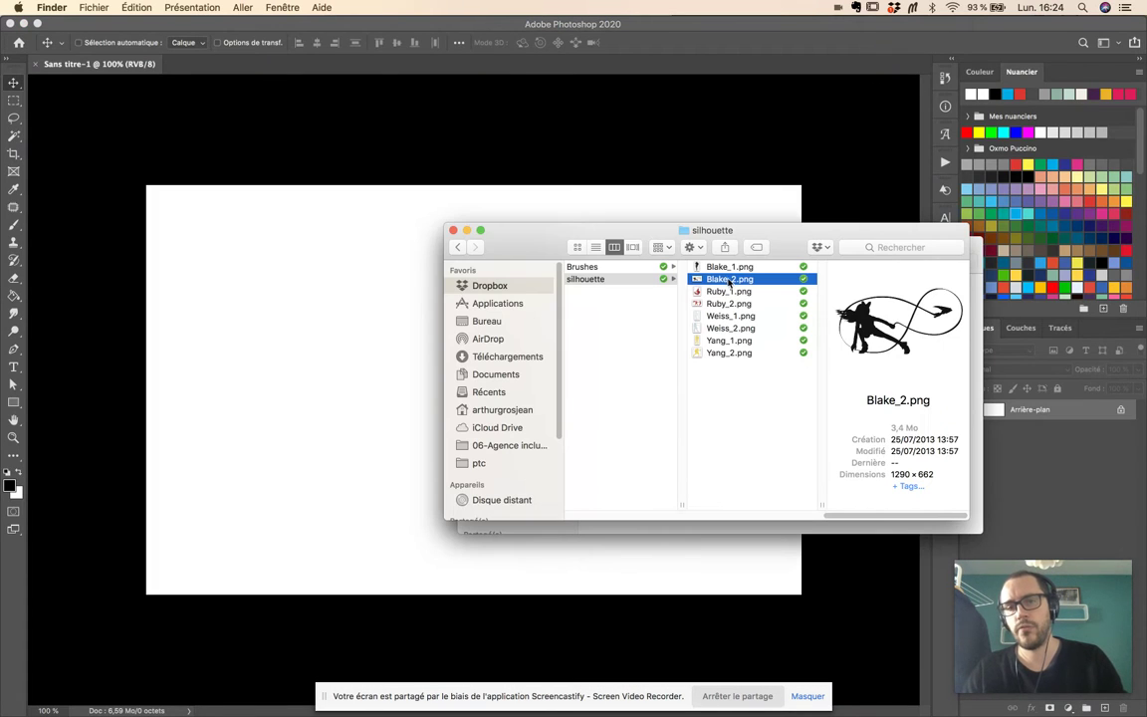
left_click_drag(732, 286, 451, 70)
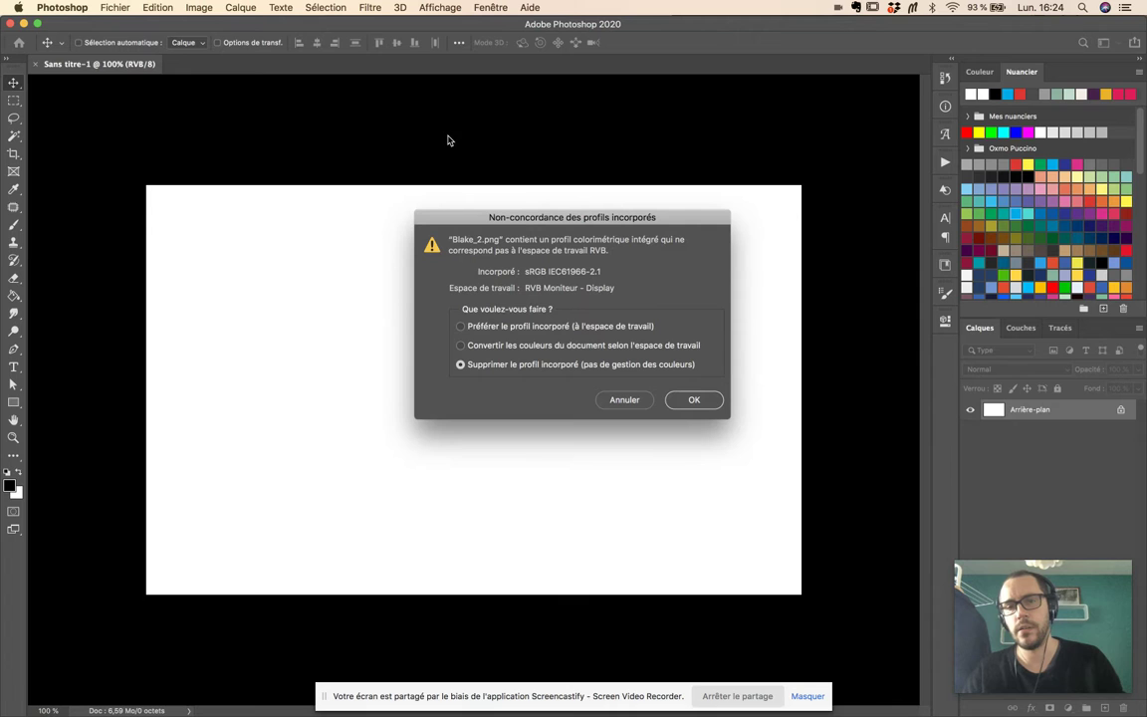
left_click(694, 399)
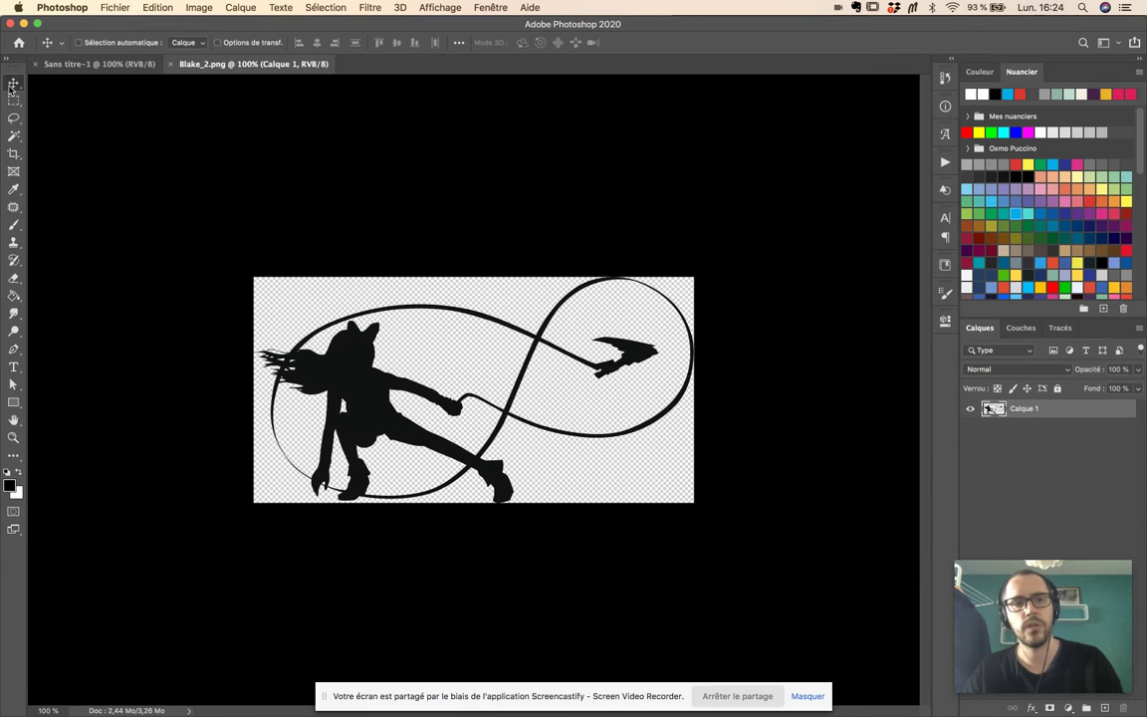
Copy the Blake_2 silhouette into the Sans titre-1 document and centre it on the canvas.
left_click_drag(392, 346, 520, 374)
key("super+a")
left_click(315, 41)
key("super+d")
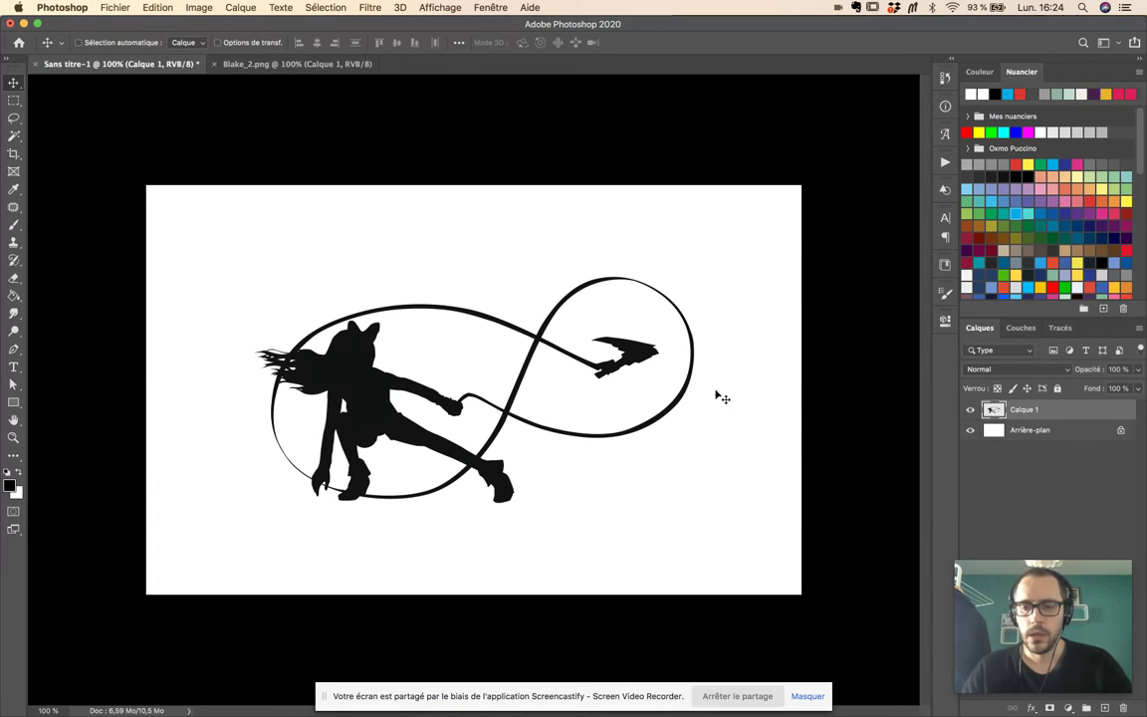
Add a new layer above the silhouette, naming the silhouette layer "forme" and the new layer "tache".
left_click(1087, 707)
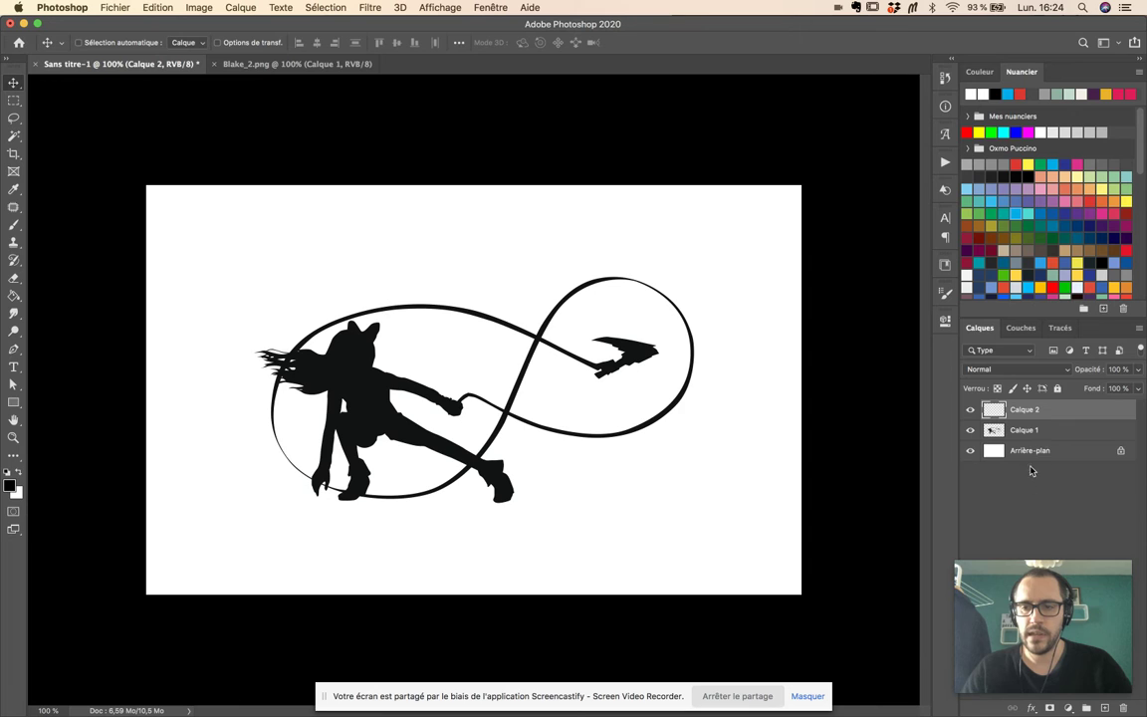
double_click(1026, 430)
type("forme")
key("Return")
double_click(1026, 409)
type("tache")
key("Return")
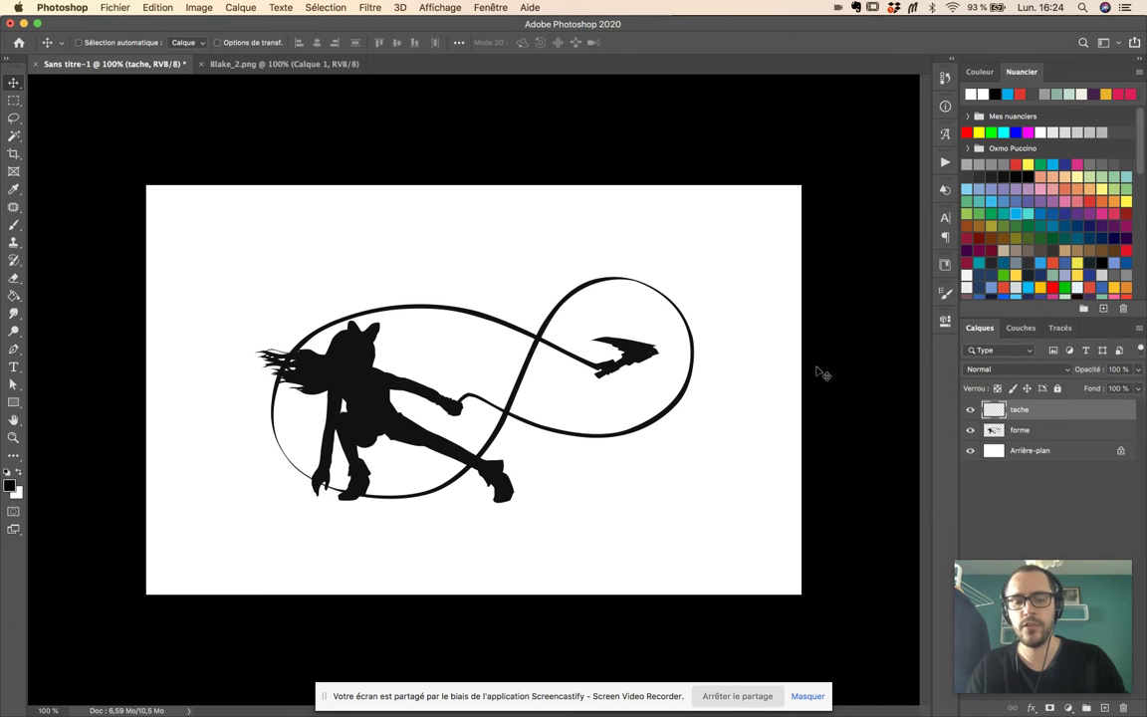
Set the splatter brush's foreground colour to white, try a stroke near the figure's head and undo it.
key("b")
left_click(19, 473)
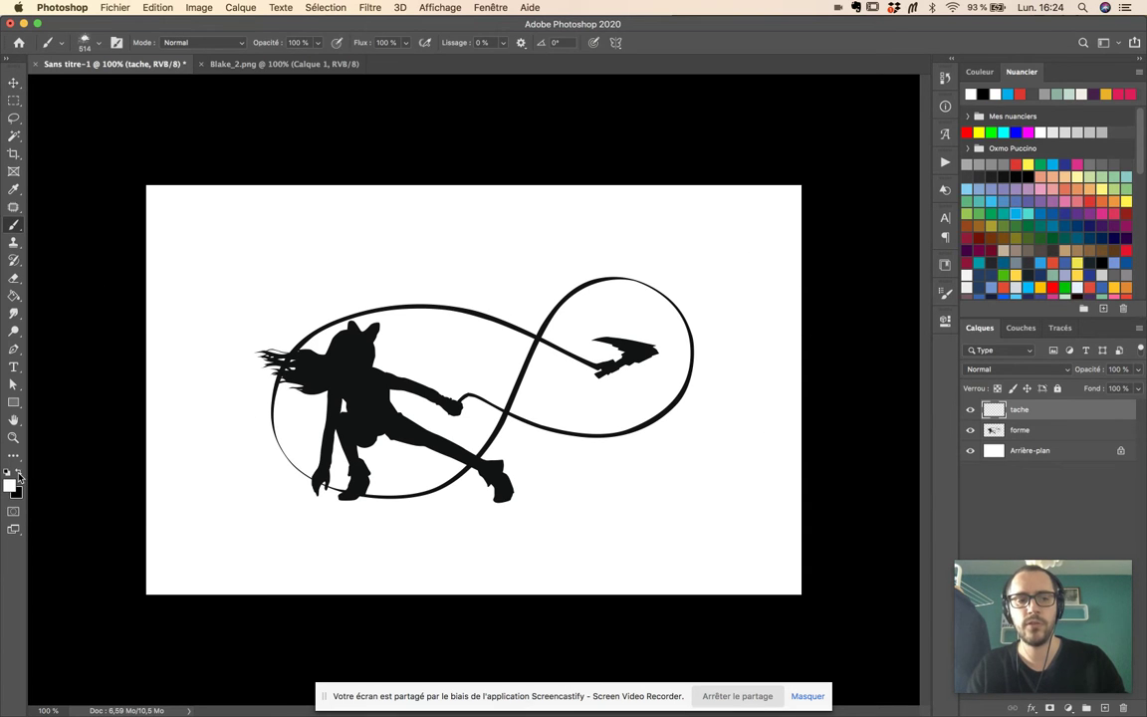
mouse_move(299, 354)
left_mouse_down()
mouse_move(251, 264)
mouse_move(263, 279)
mouse_move(274, 269)
left_mouse_up()
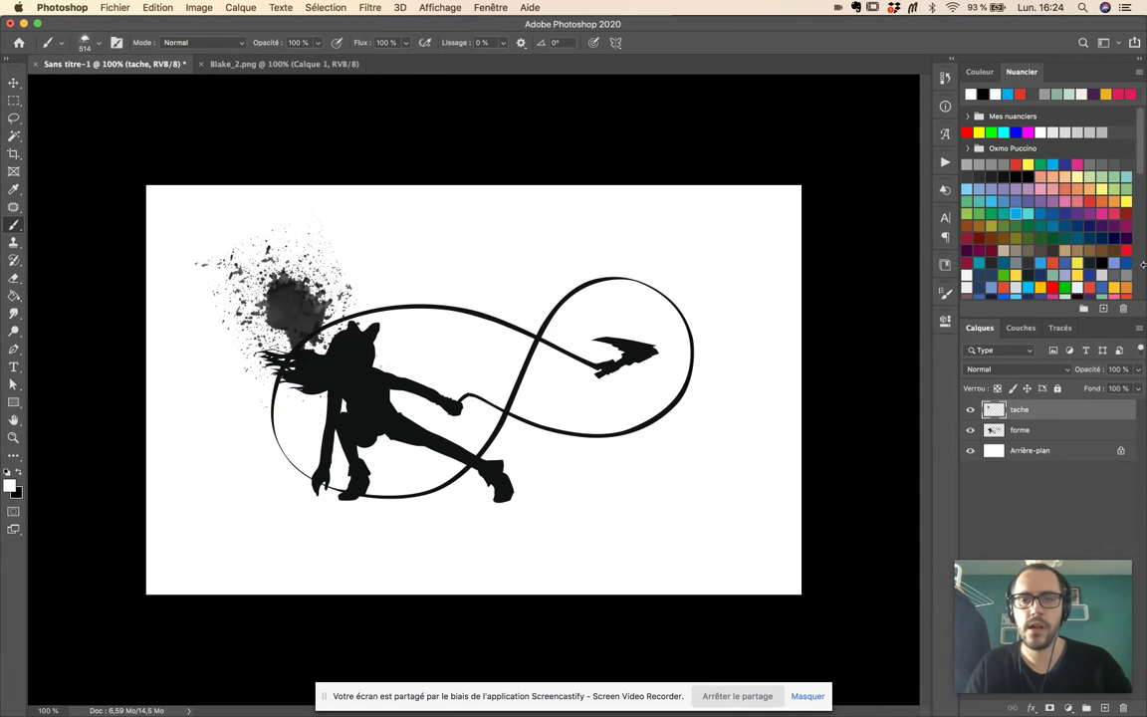
key("super+z")
Turn off the brush's colour dynamics and paint white splatters over parts of the silhouette on the tache layer.
left_click(945, 291)
left_click(635, 399)
left_click(675, 347)
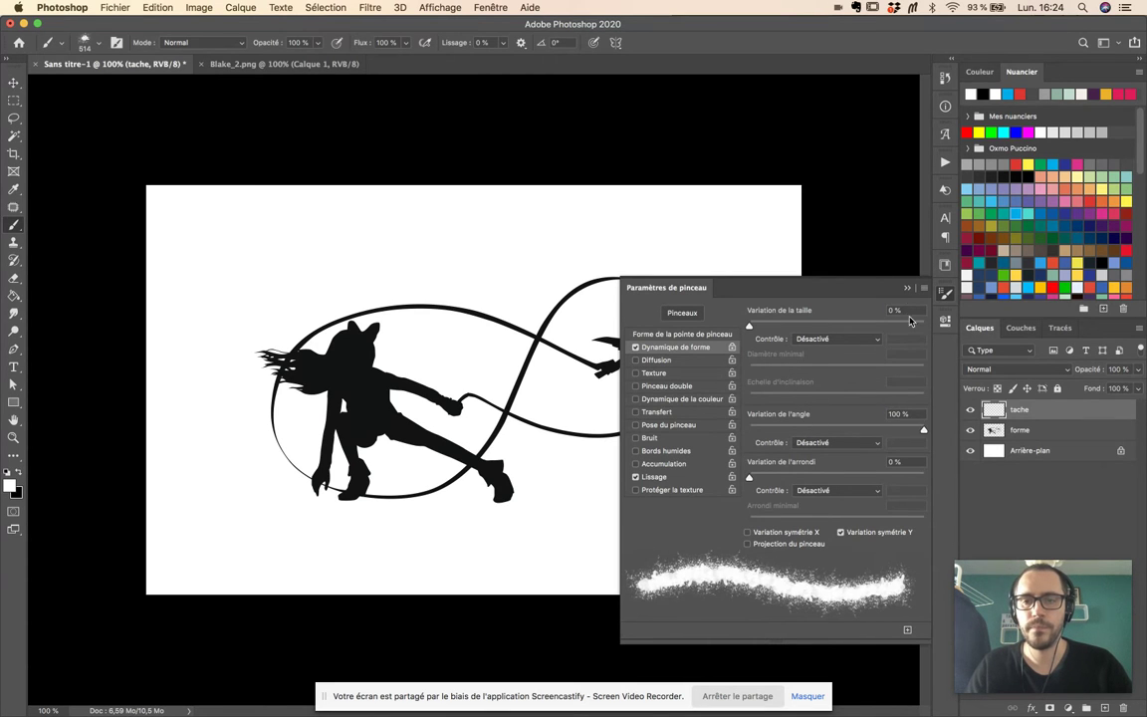
mouse_move(707, 249)
left_mouse_down()
mouse_move(652, 262)
mouse_move(618, 278)
mouse_move(453, 294)
mouse_move(352, 259)
mouse_move(313, 275)
mouse_move(323, 279)
mouse_move(244, 384)
mouse_move(279, 473)
mouse_move(333, 523)
mouse_move(423, 533)
mouse_move(463, 513)
mouse_move(502, 523)
mouse_move(622, 493)
mouse_move(632, 443)
mouse_move(702, 438)
mouse_move(717, 388)
mouse_move(558, 483)
mouse_move(503, 468)
mouse_move(433, 413)
mouse_move(483, 373)
mouse_move(488, 297)
left_mouse_up()
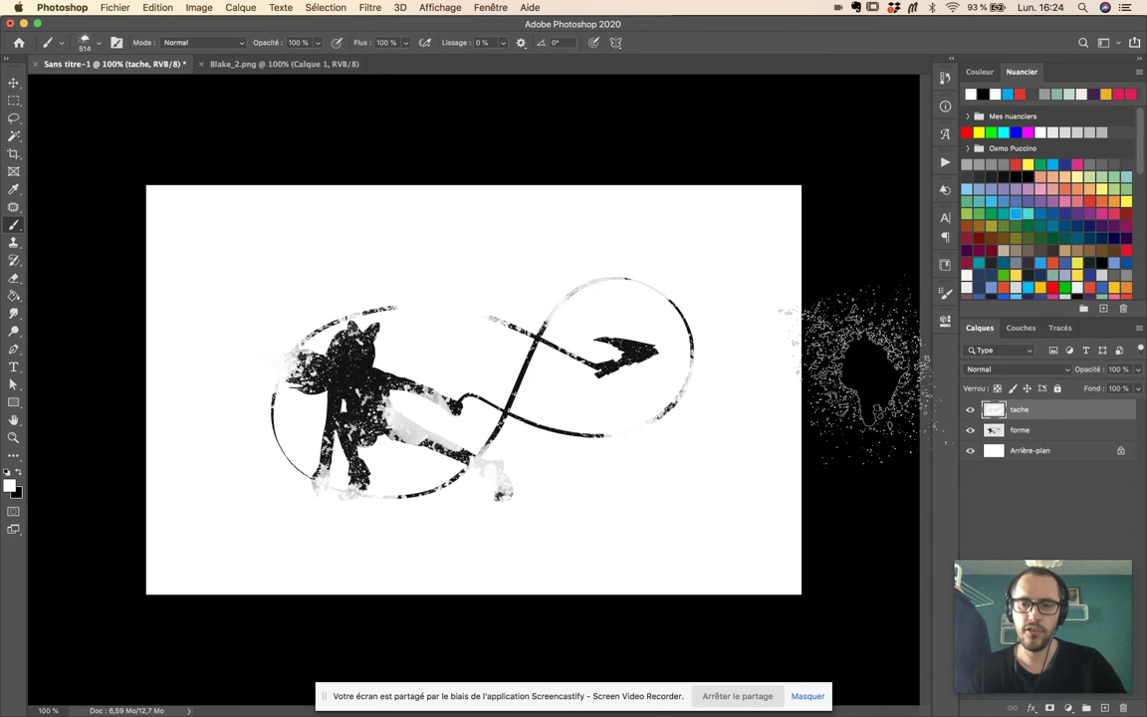
Add a new top layer and load the forme layer's outline as a selection, hiding the tache and forme layers.
left_click(971, 410)
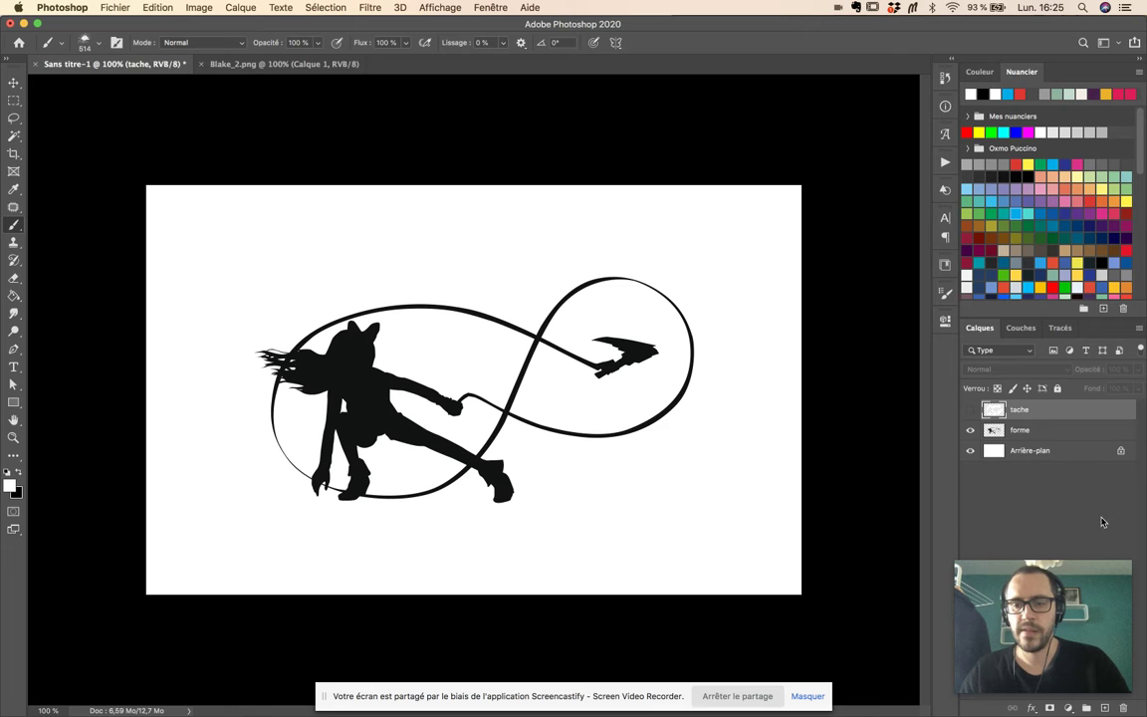
left_click(1105, 708)
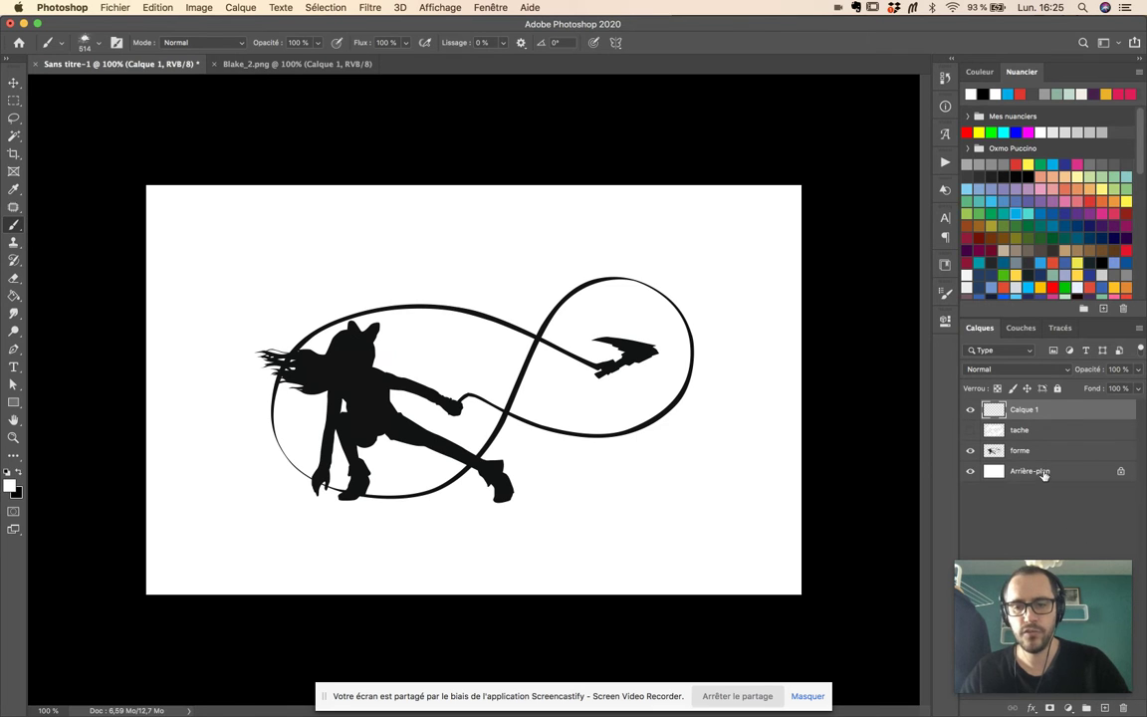
left_click(995, 452)
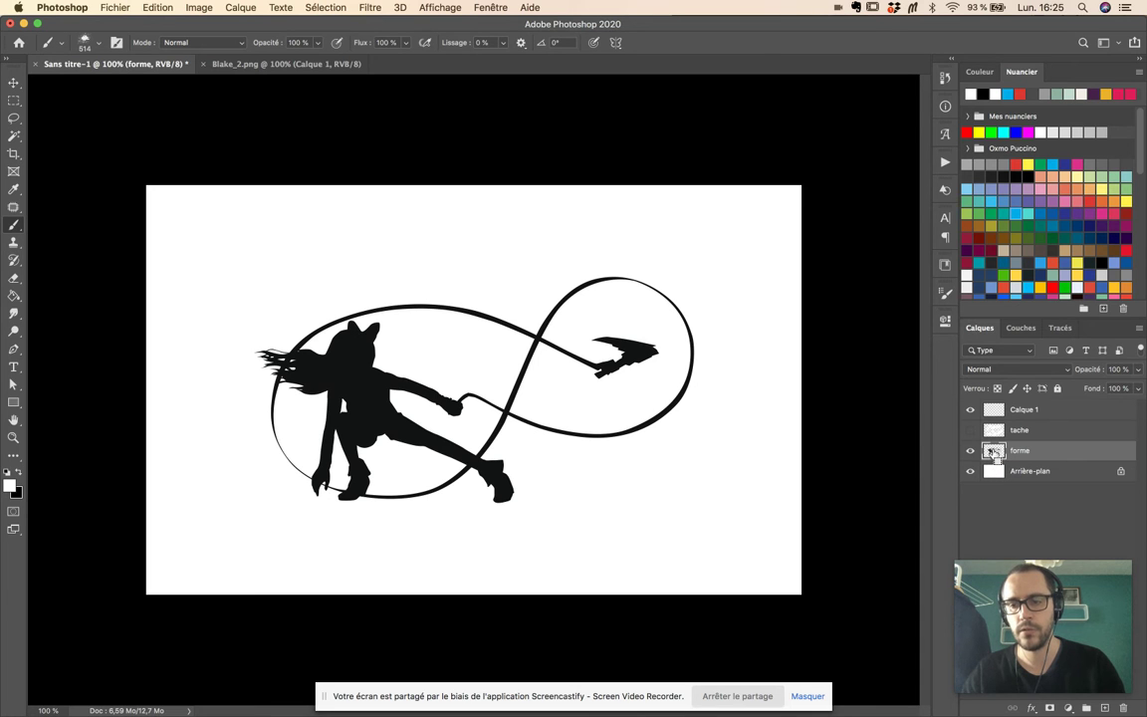
left_click(995, 451, "super")
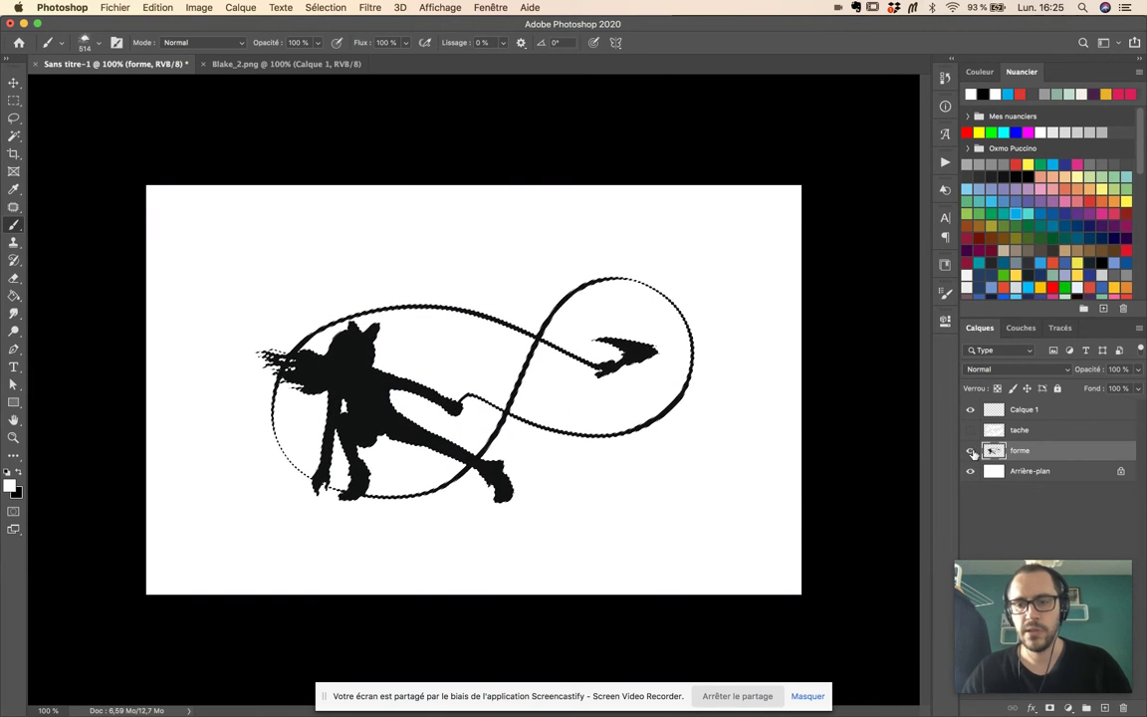
left_click(971, 451)
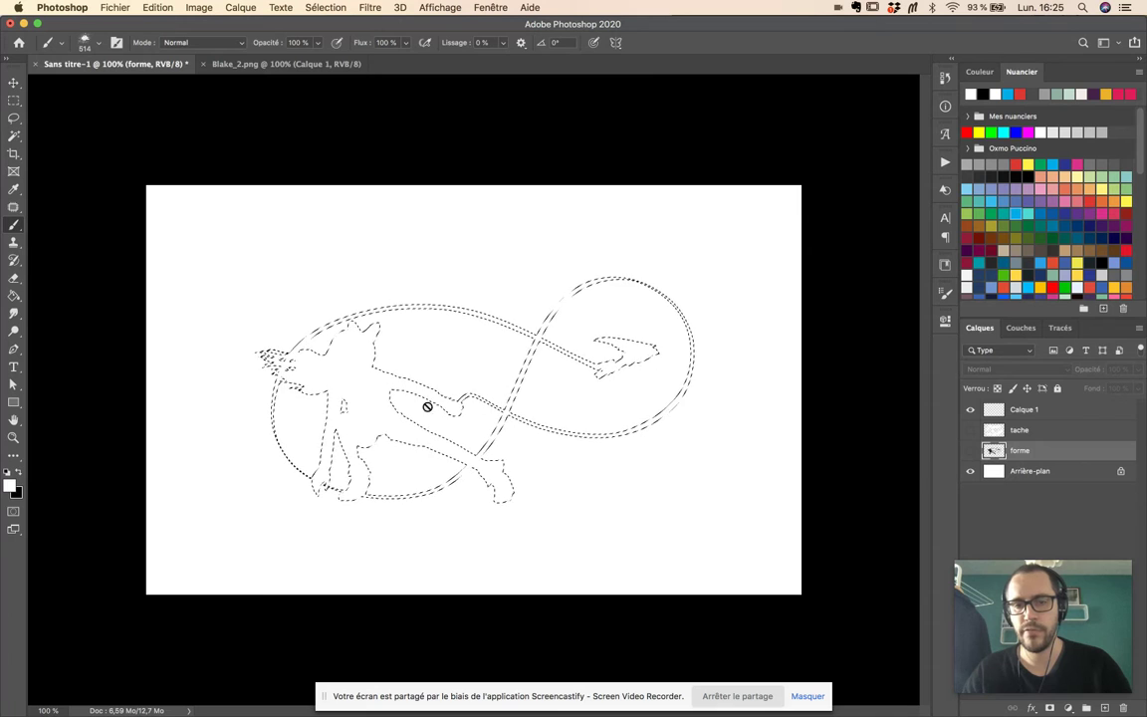
Rename the new top layer "test 2".
double_click(1024, 410)
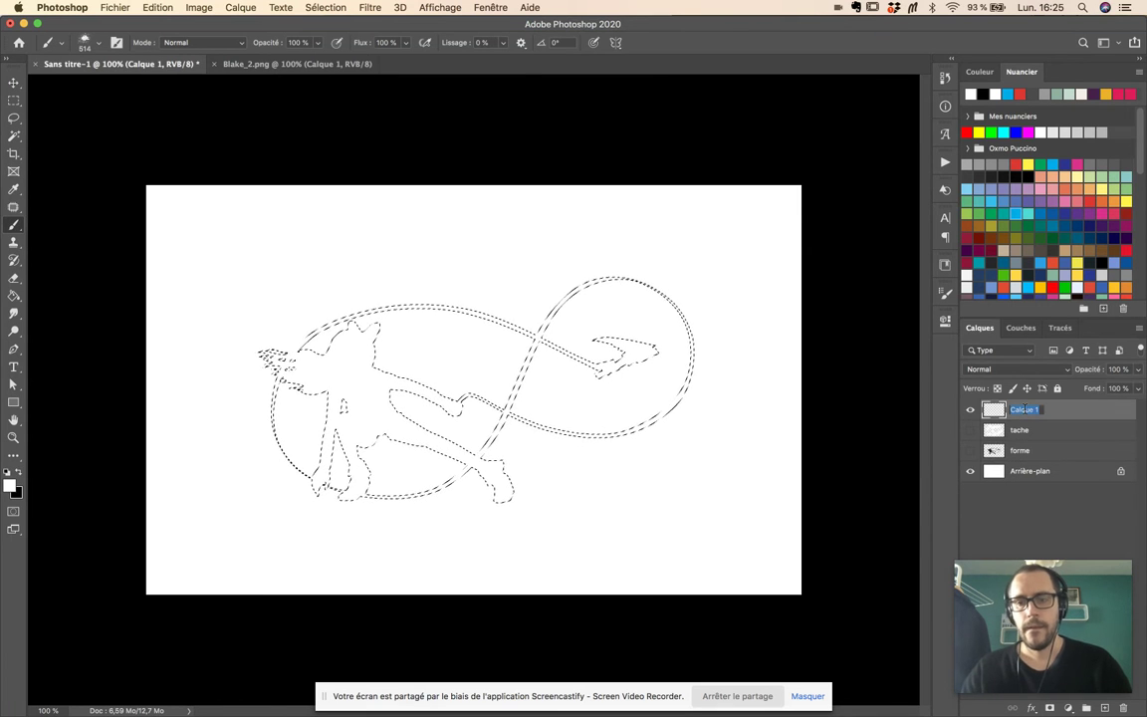
type("test 2")
key("Return")
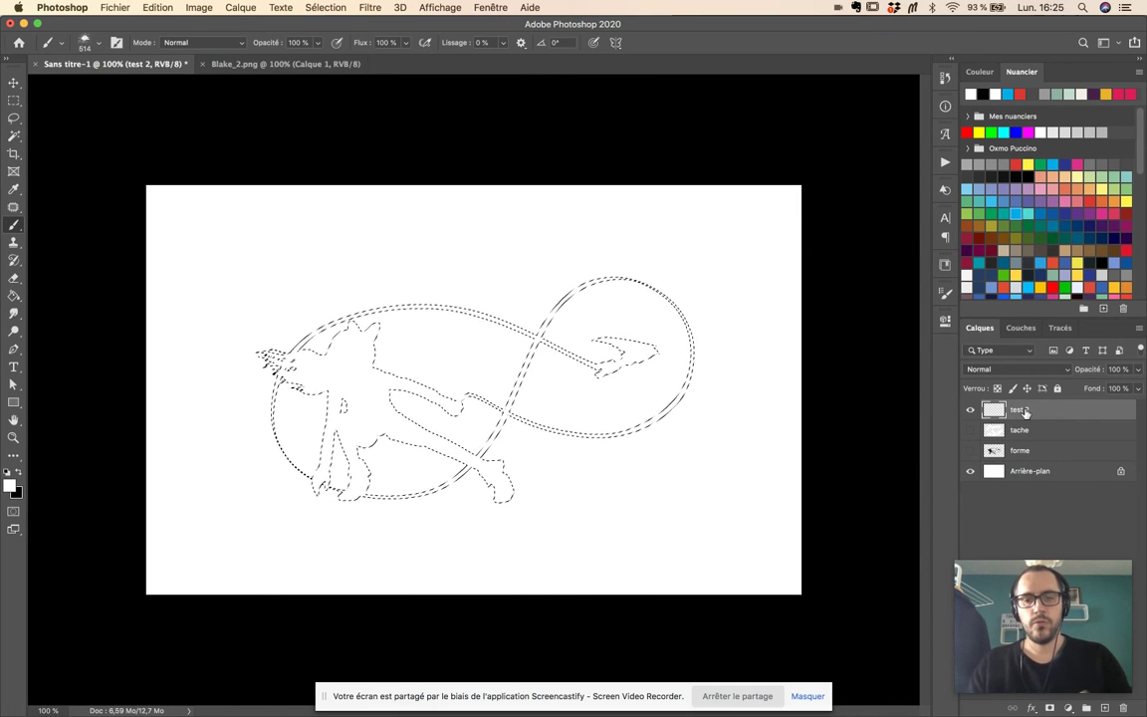
Paint red splatters inside the silhouette selection on the test 2 layer and deselect.
left_click(1090, 201)
mouse_move(685, 299)
left_mouse_down()
mouse_move(638, 271)
mouse_move(505, 269)
mouse_move(486, 192)
mouse_move(358, 333)
mouse_move(287, 440)
mouse_move(349, 542)
mouse_move(328, 510)
mouse_move(594, 482)
mouse_move(709, 457)
mouse_move(722, 429)
mouse_move(678, 358)
mouse_move(730, 449)
mouse_move(717, 371)
mouse_move(822, 399)
left_mouse_up()
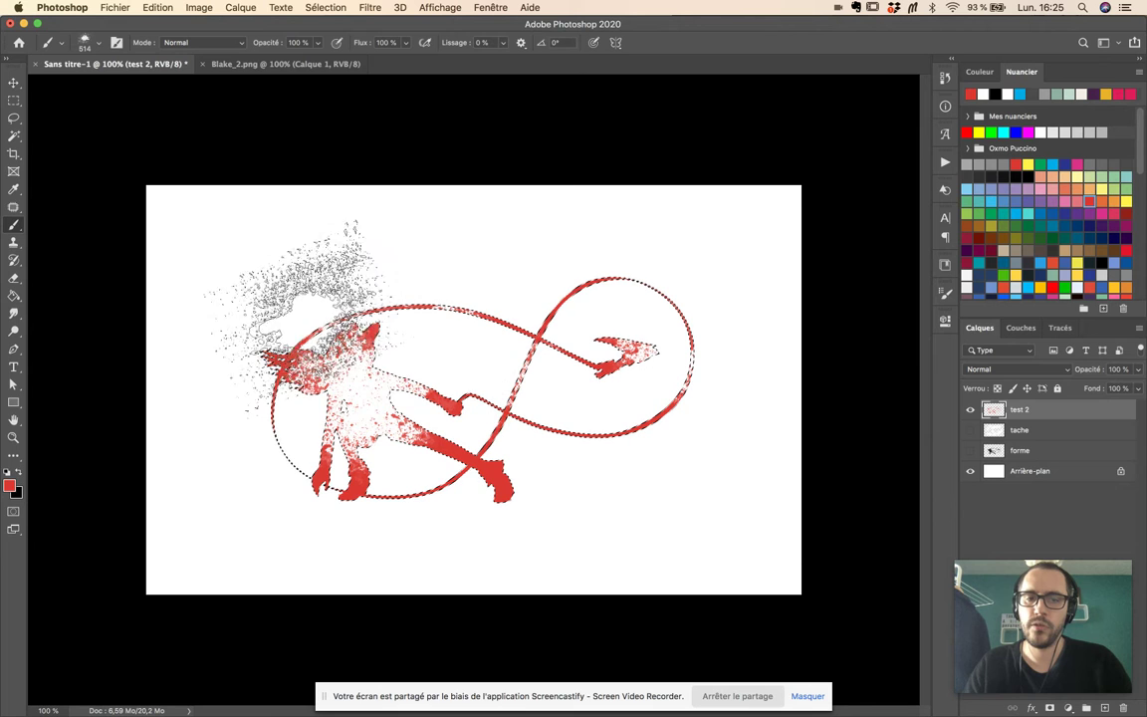
left_click(321, 7)
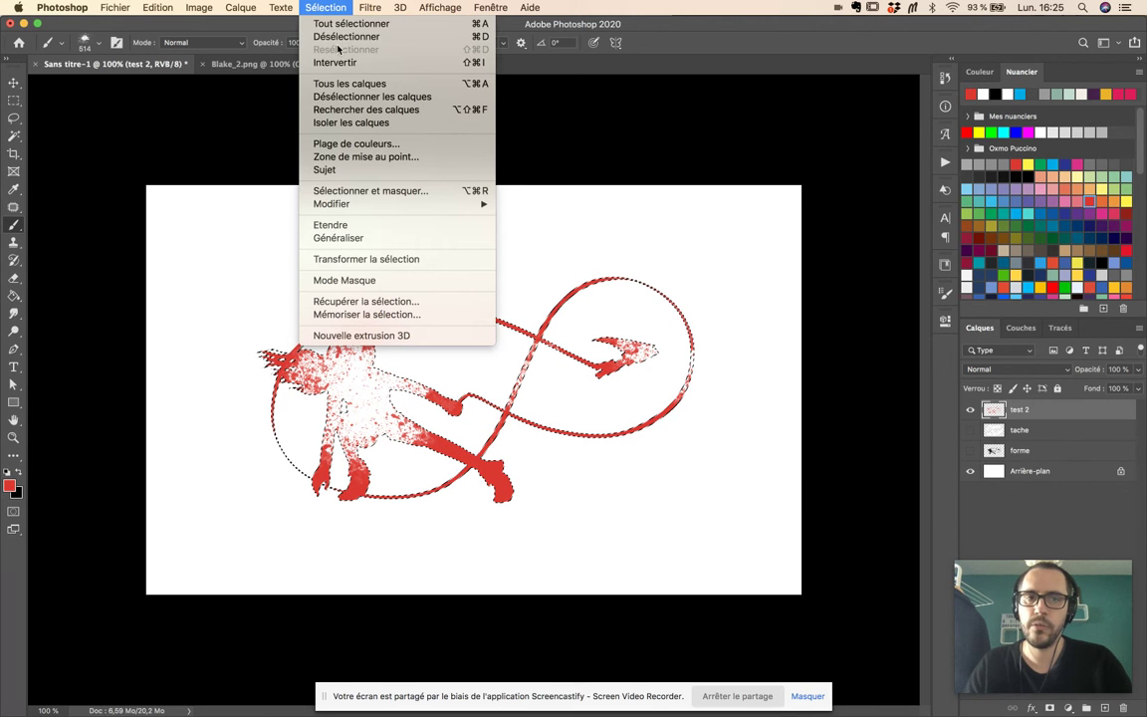
left_click(342, 36)
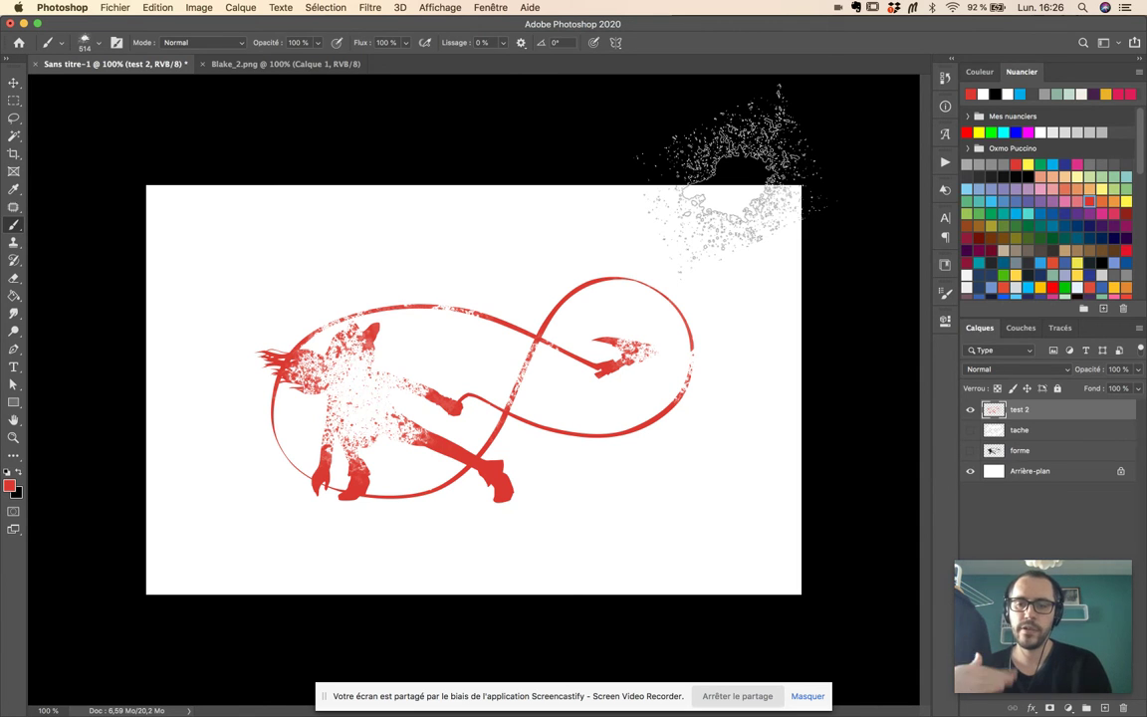
Hide the test 2 layer and show the forme layer with tache kept hidden, making forme the active layer.
left_click(970, 410)
left_click(970, 429)
left_click(970, 450)
left_click(1026, 452)
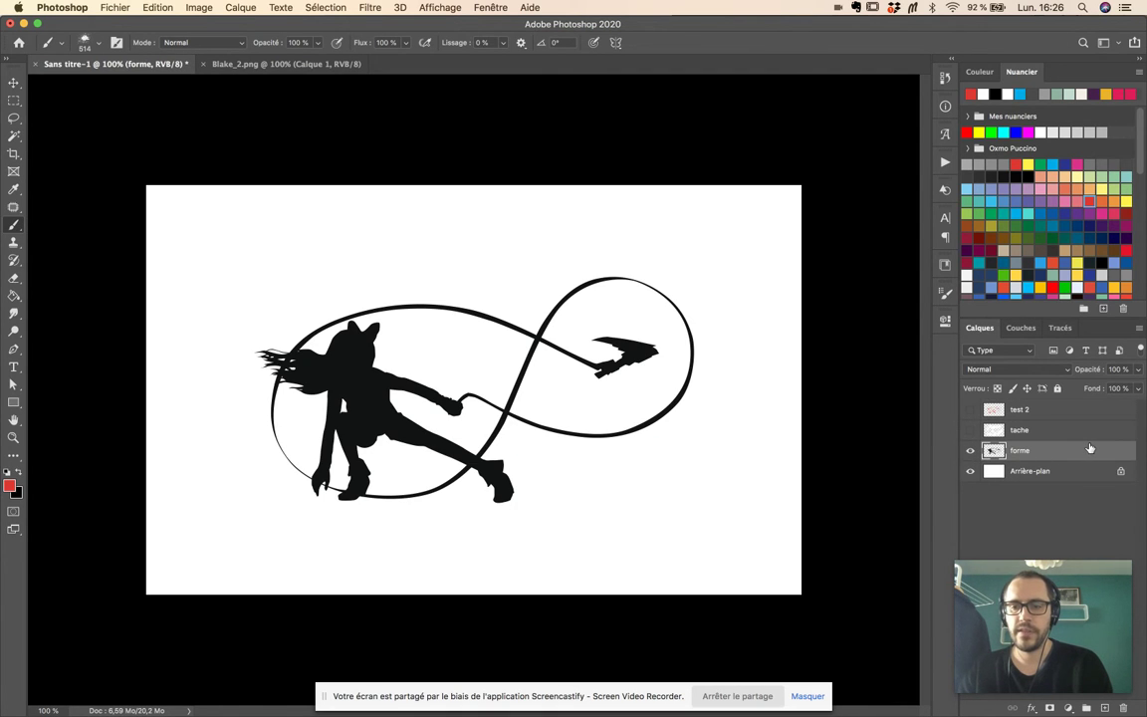
Reset the colours to their defaults and fill the Arrière-plan layer with black.
left_click(1072, 471)
key("d")
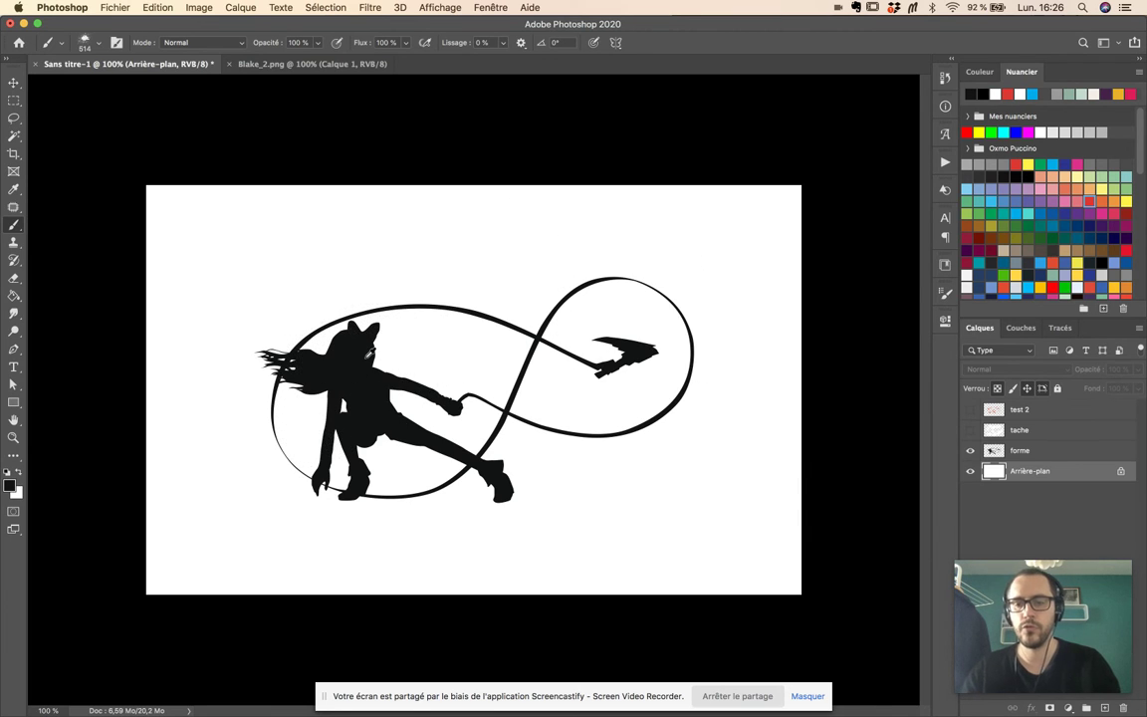
key("alt+BackSpace")
Add a new layer directly above forme and cover the silhouette area with orange-red brush splatters.
key("v")
left_click(995, 448)
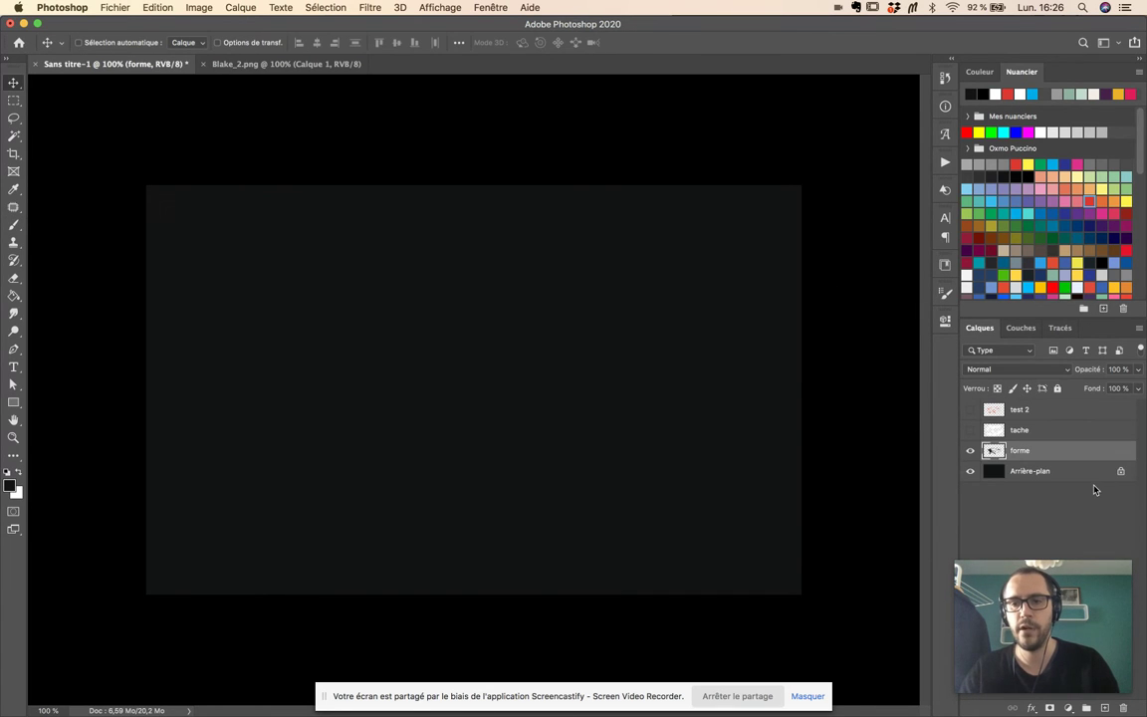
left_click(1103, 705)
key("b")
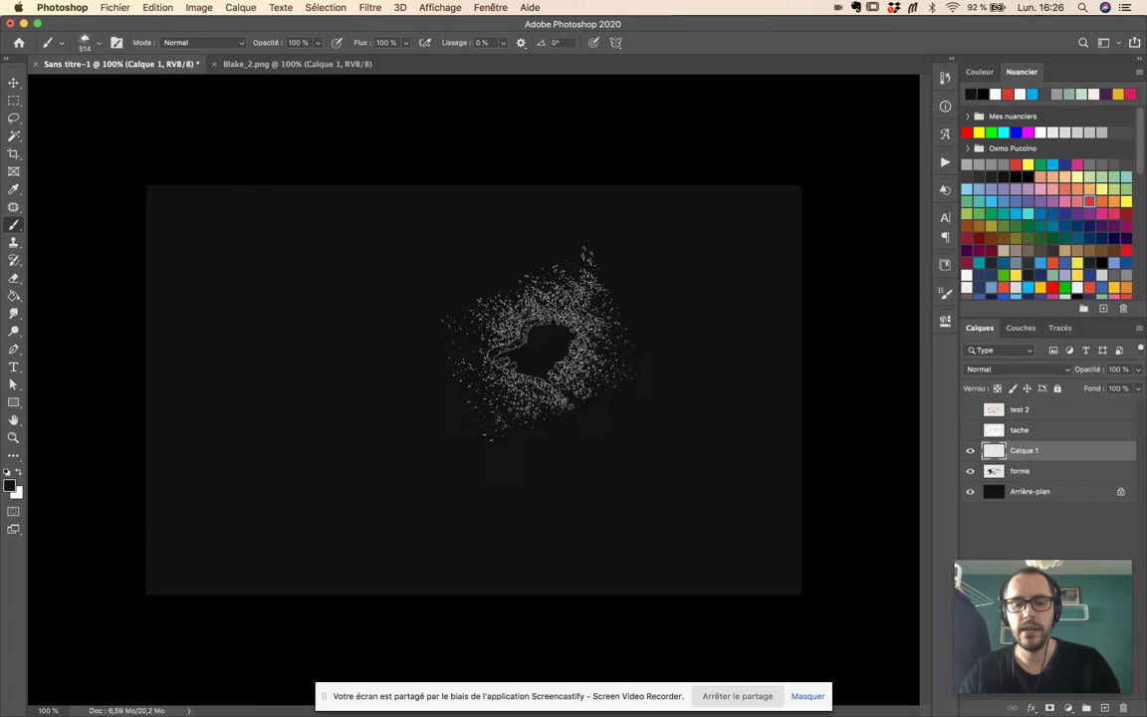
left_click(1007, 285)
mouse_move(558, 299)
left_mouse_down()
mouse_move(397, 307)
mouse_move(512, 378)
mouse_move(299, 418)
mouse_move(332, 314)
mouse_move(538, 256)
mouse_move(678, 358)
mouse_move(403, 383)
left_mouse_up()
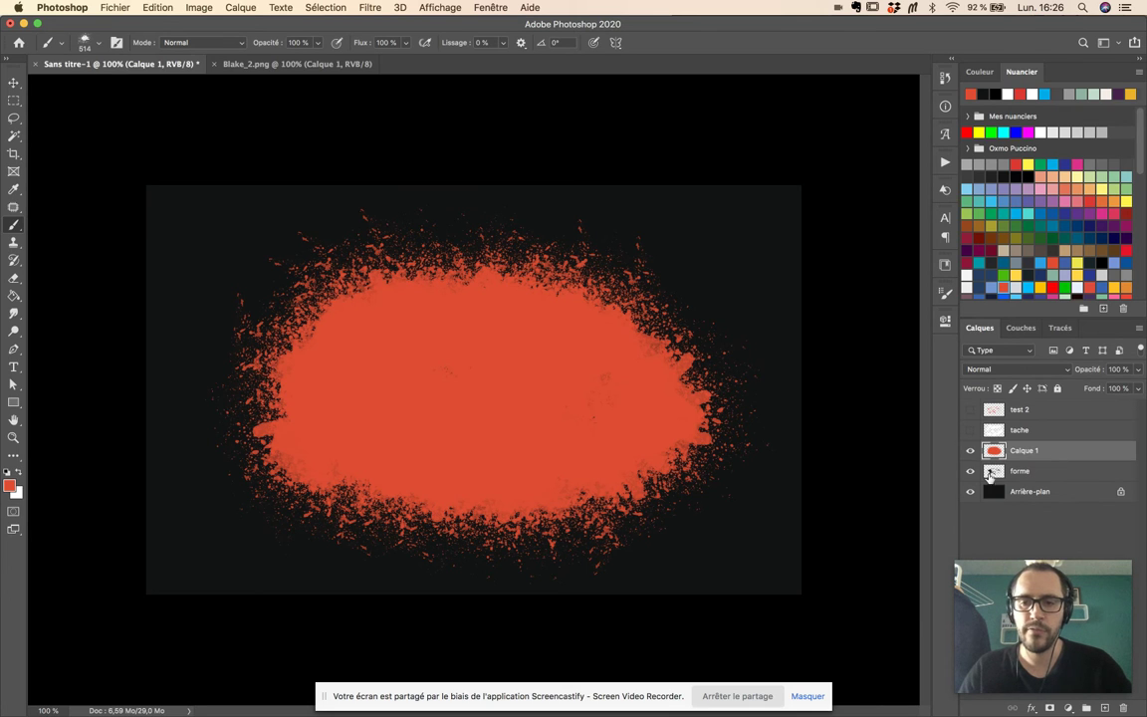
Clip the orange-red splatter layer Calque 1 to the forme layer with a clipping mask.
right_click(1066, 454)
left_click(931, 379)
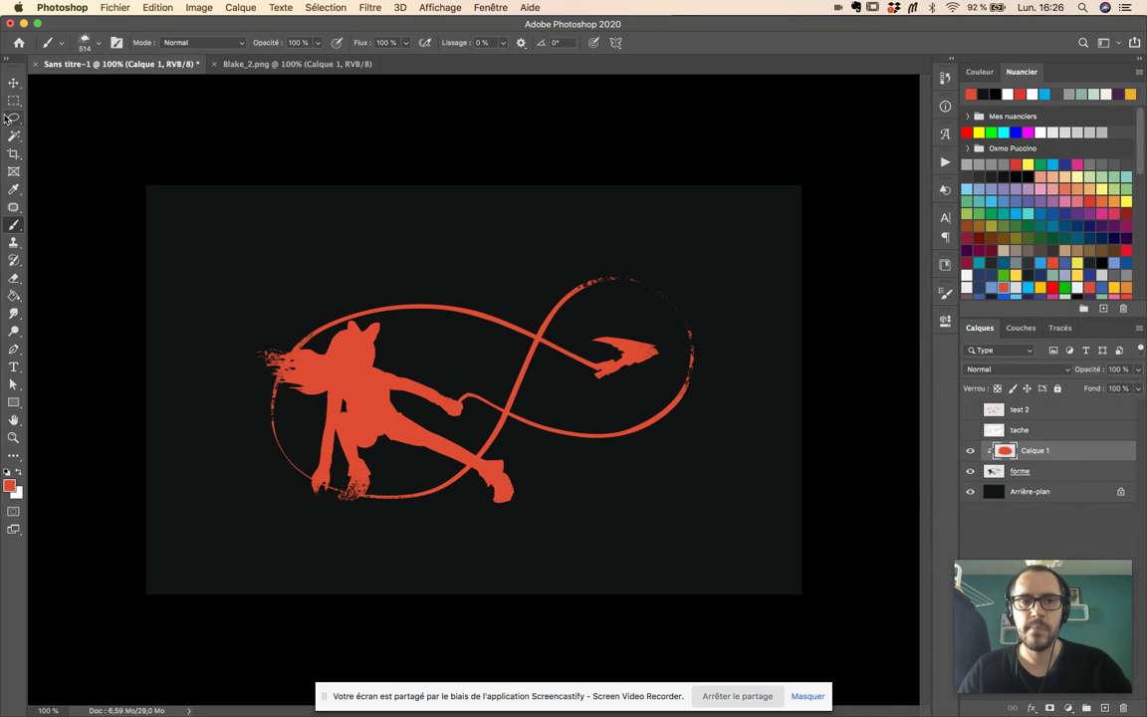
Use the Move tool to shift the clipped Calque 1 splatters around within the silhouette, ending near their starting position.
left_click(14, 82)
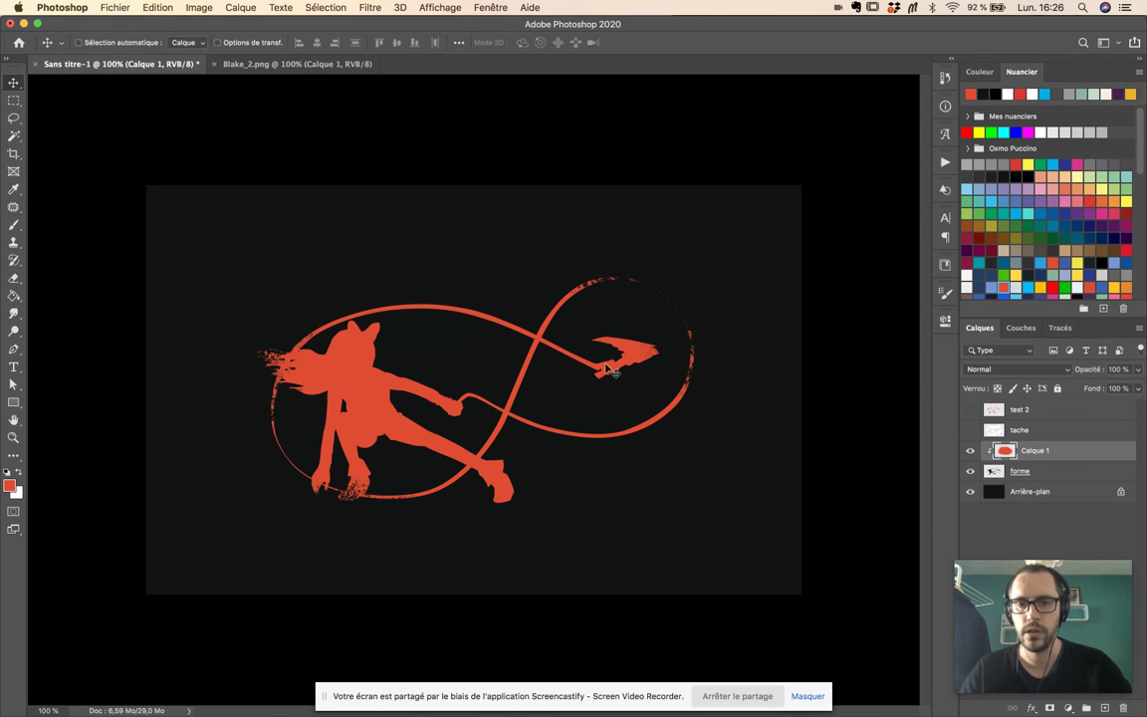
left_click_drag(412, 334, 526, 461)
left_click_drag(560, 408, 356, 291)
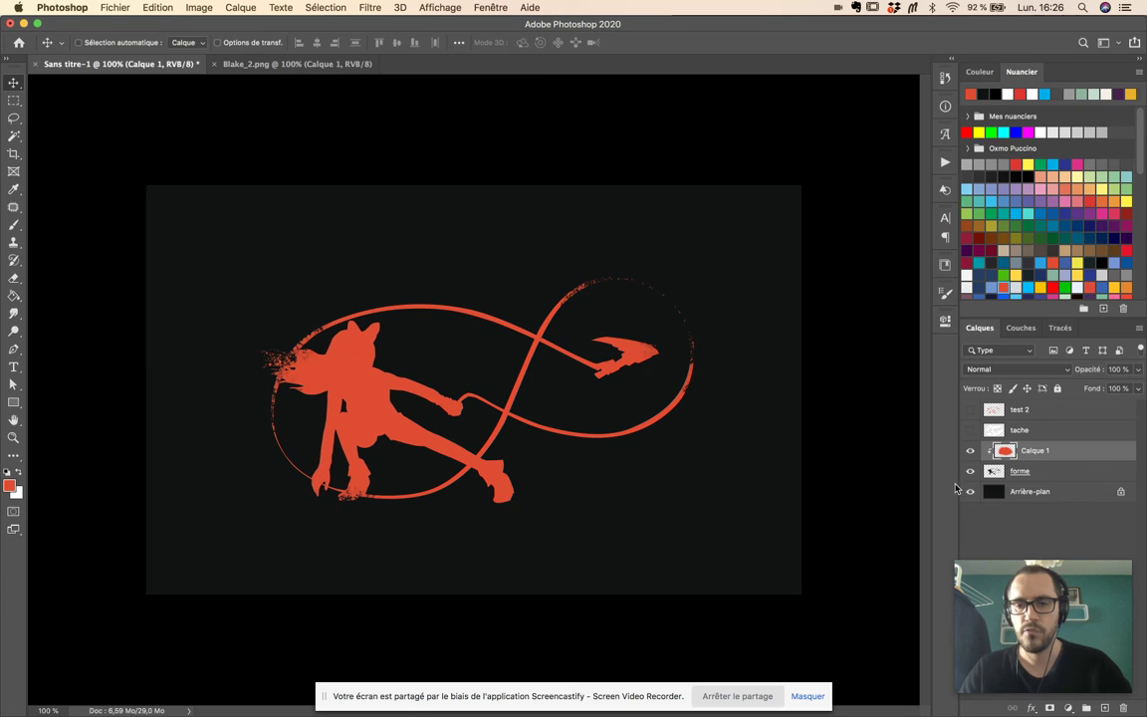
Move the forme silhouette slightly beneath the clipped splatters and return it to its original place.
left_click(1035, 472)
mouse_move(405, 358)
left_mouse_down()
mouse_move(468, 407)
mouse_move(498, 328)
mouse_move(359, 271)
mouse_move(334, 353)
mouse_move(334, 404)
mouse_move(438, 435)
mouse_move(481, 394)
mouse_move(476, 284)
mouse_move(425, 361)
left_mouse_up()
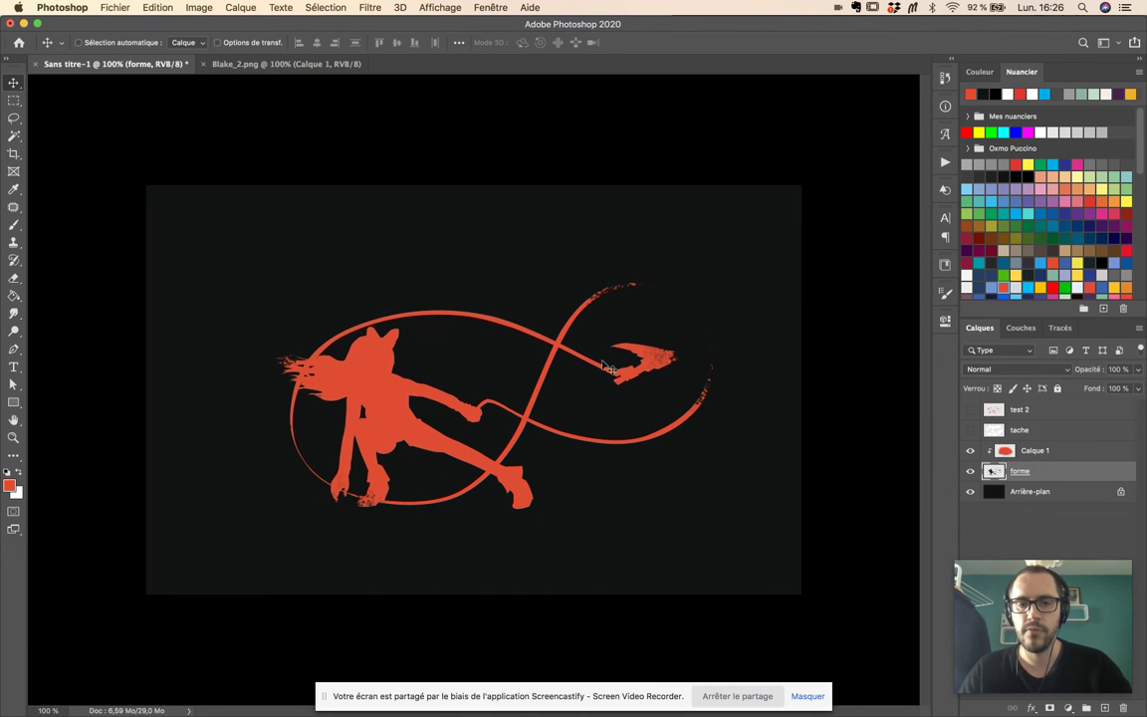
mouse_move(490, 423)
left_mouse_down()
mouse_move(474, 390)
mouse_move(475, 417)
left_mouse_up()
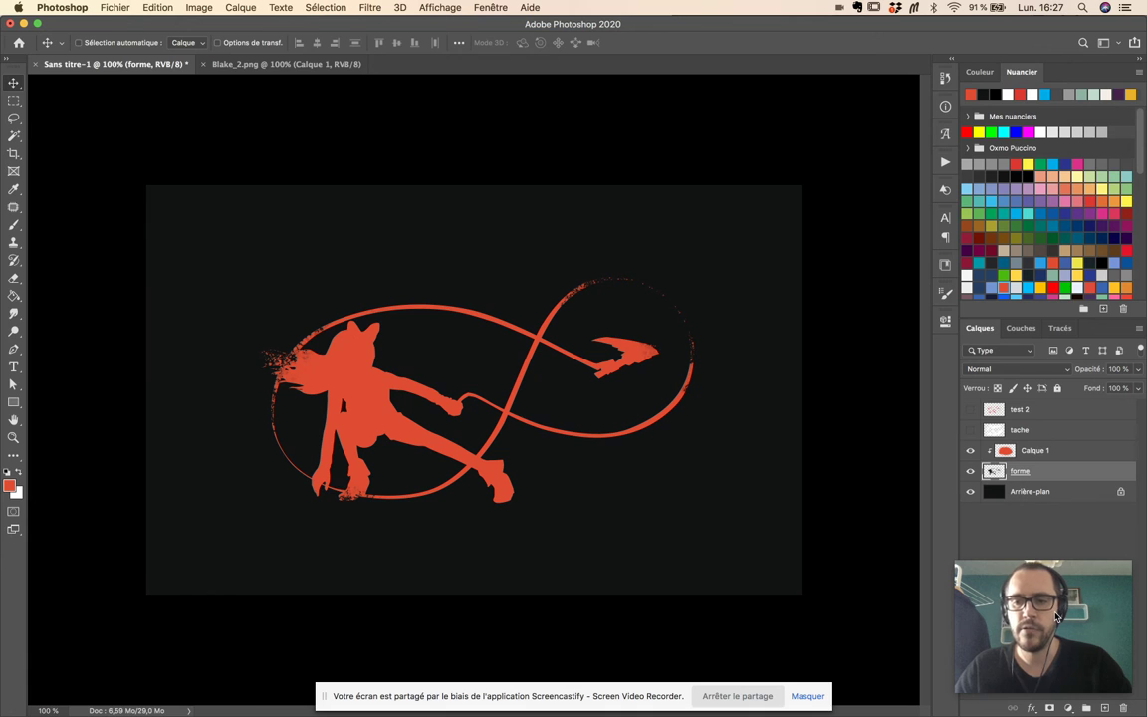
Fill the Arrière-plan layer with light blue using the Paint Bucket tool.
left_click(1065, 498)
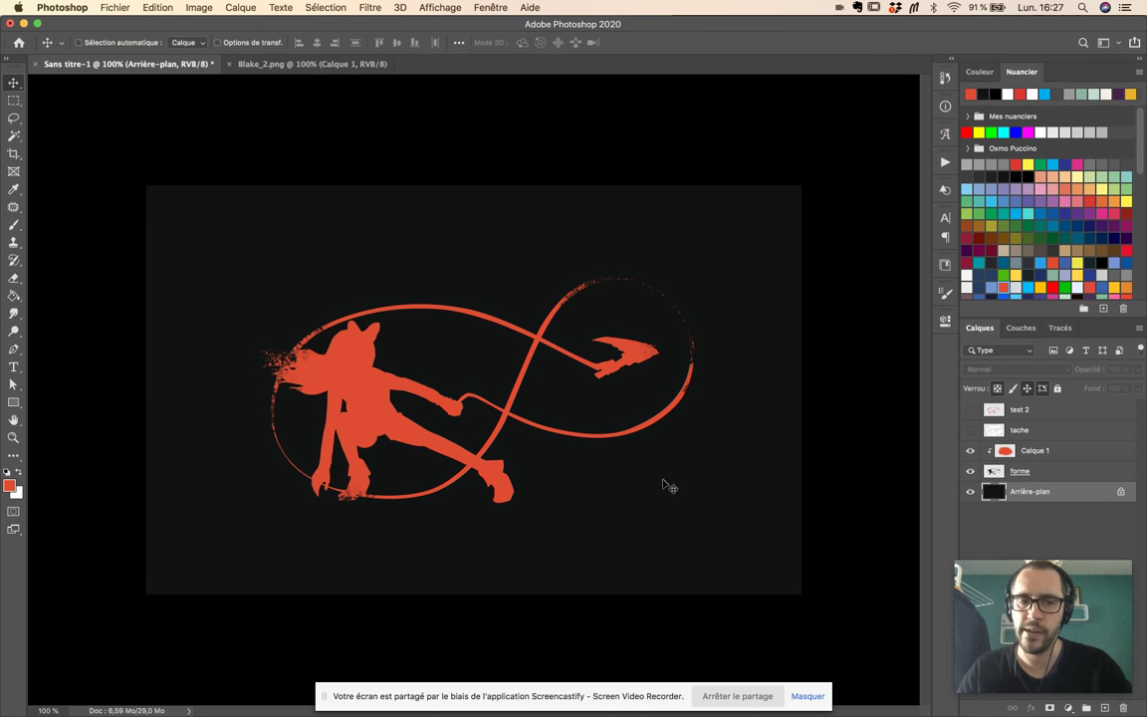
left_click(14, 296)
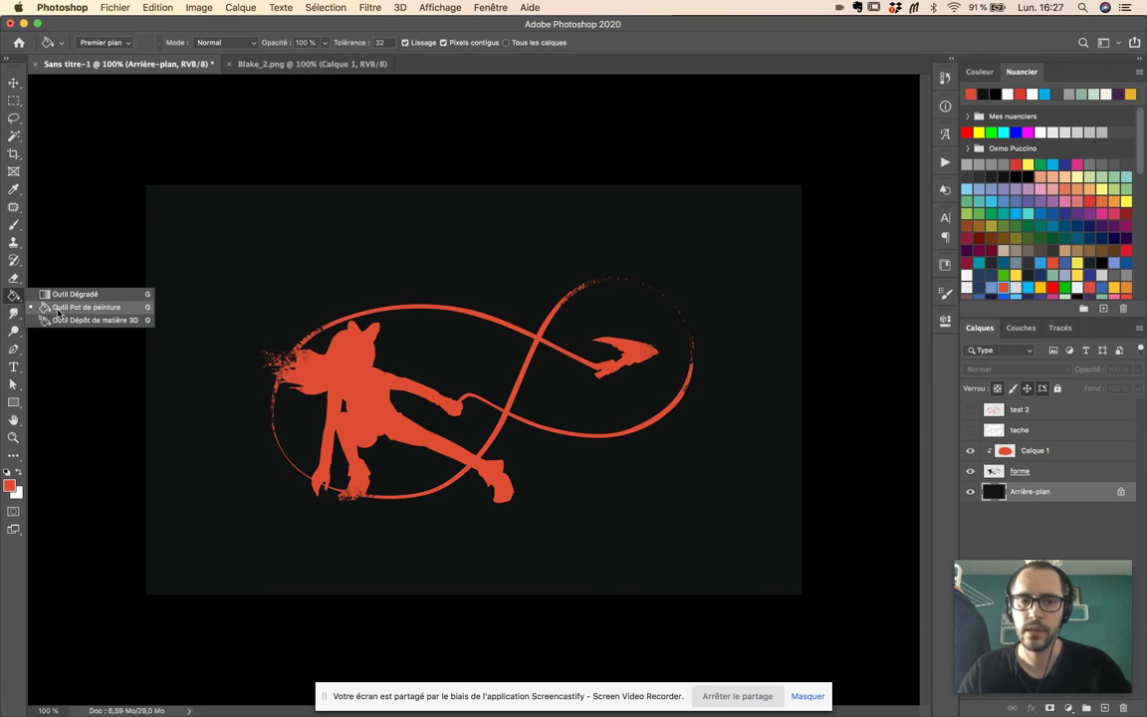
left_click(58, 311)
left_click(992, 202)
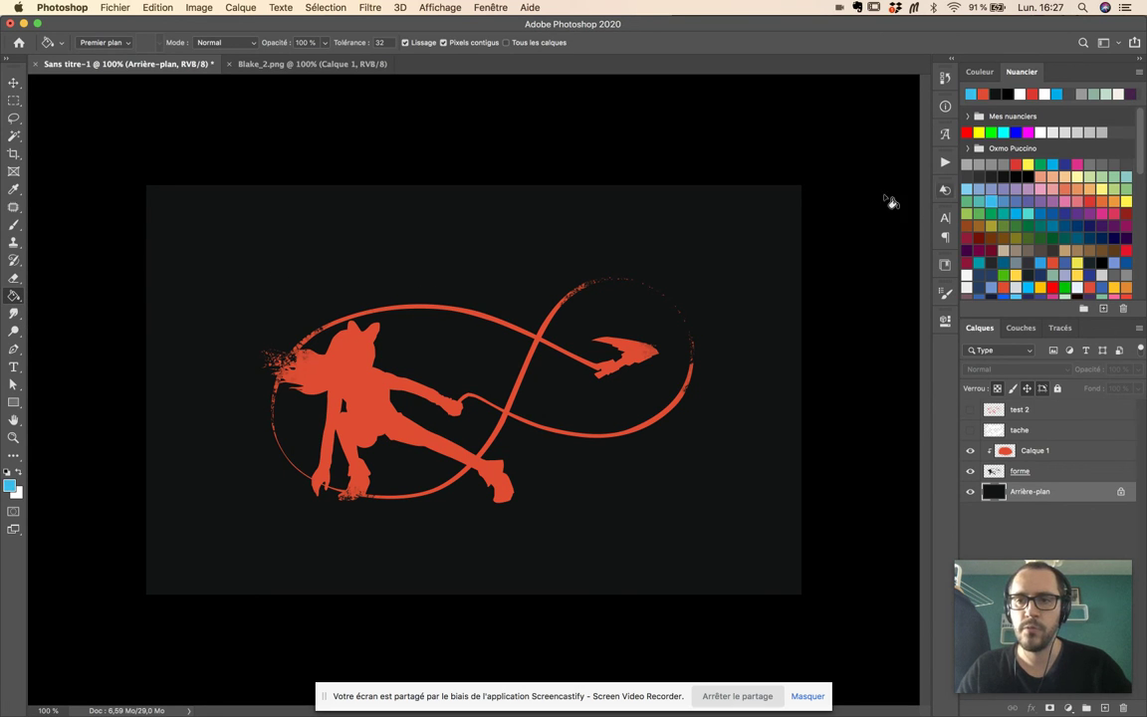
left_click(752, 224)
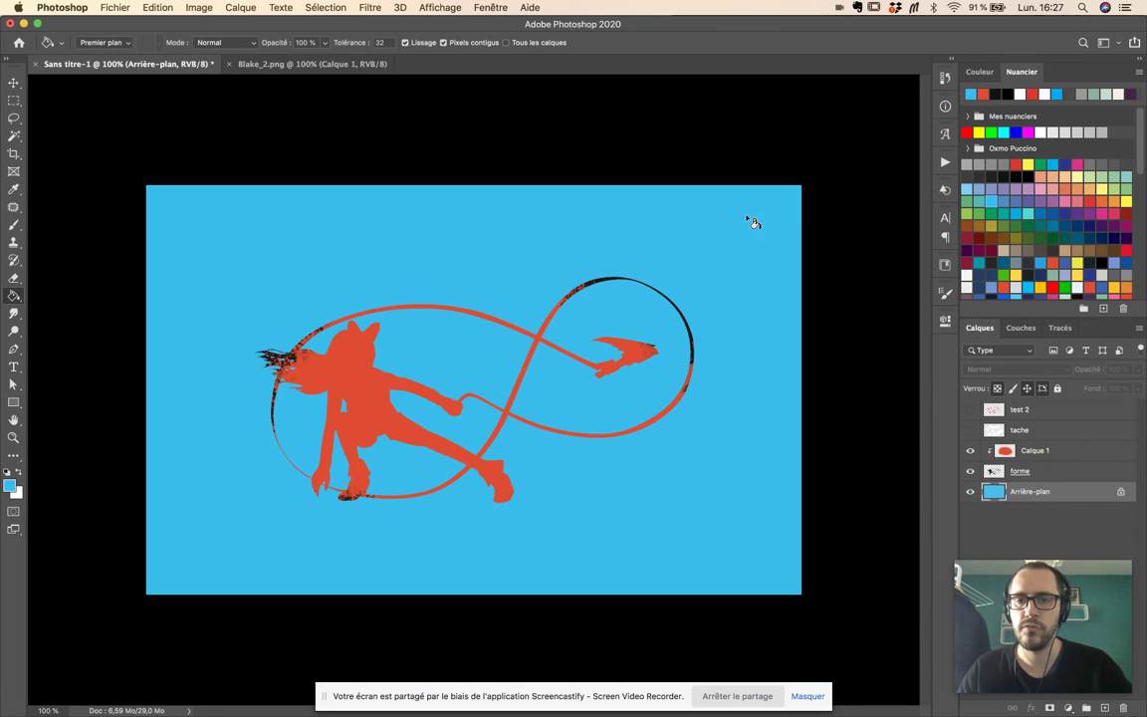
Try a crimson fill on the Arrière-plan layer and replace it with dark navy blue.
left_click(966, 239)
left_click(785, 254)
left_click(978, 274)
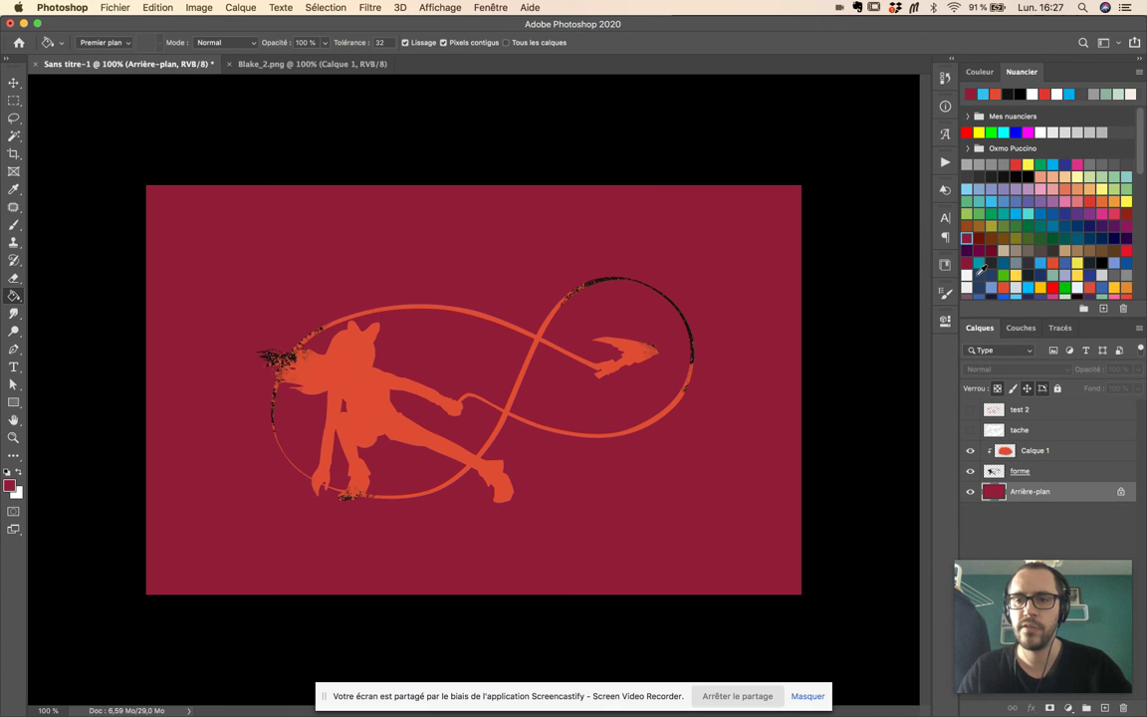
left_click(1050, 261)
left_click(777, 276)
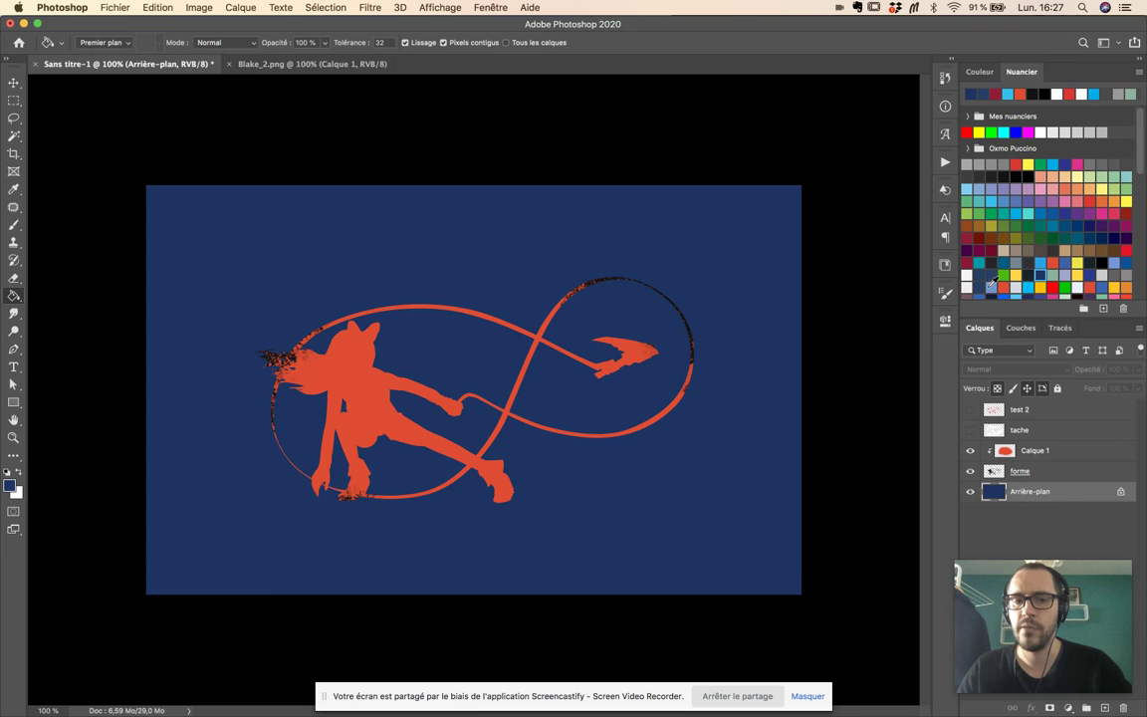